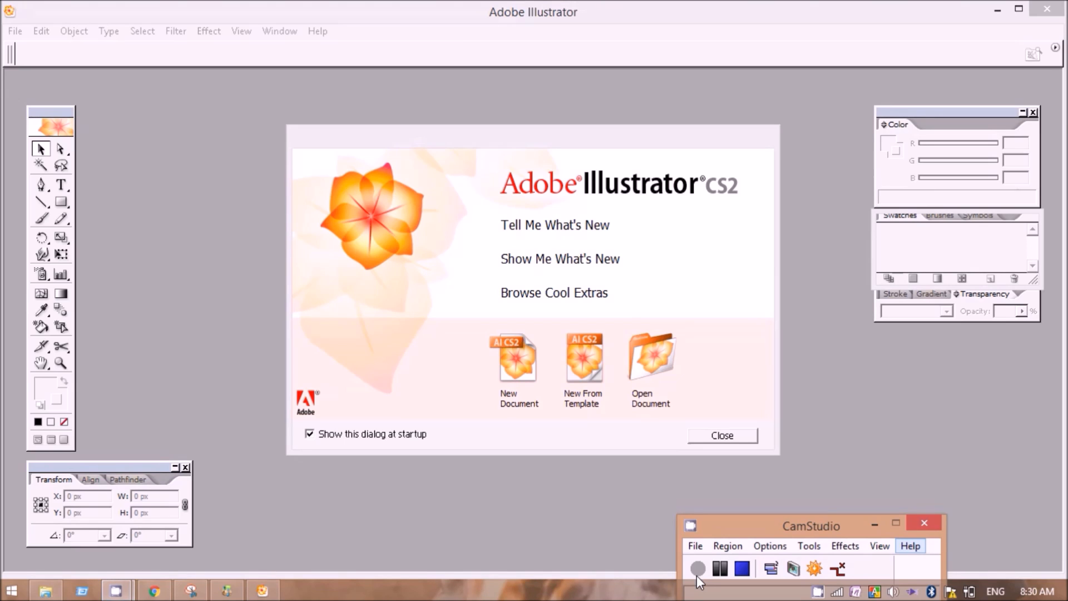
Step: Create a new A4 landscape document in pixels with RGB color mode
{"action": "left_click", "coordinate": [697, 572]}
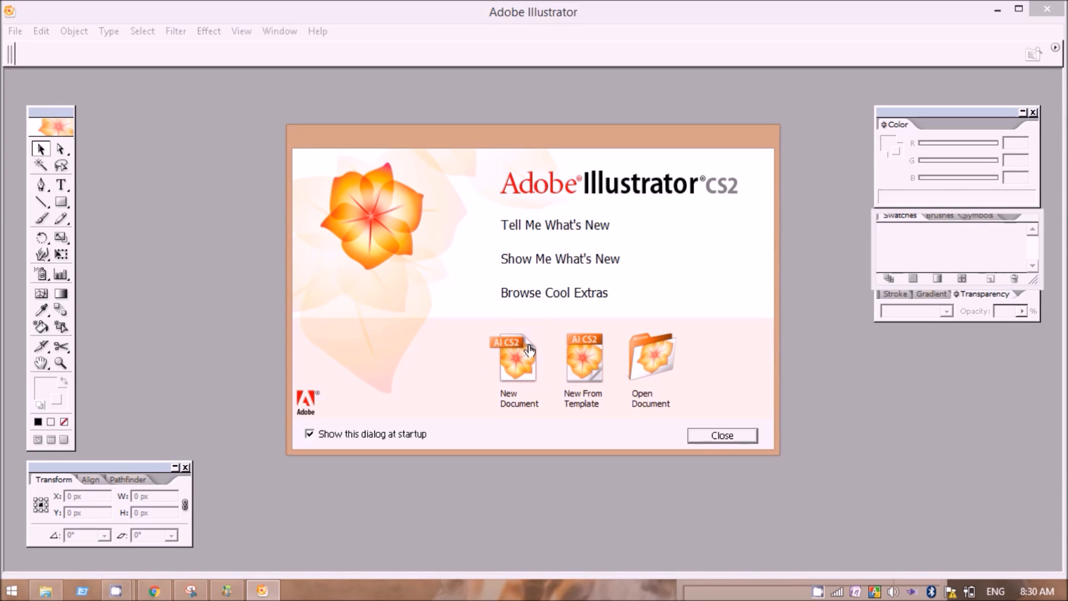
{"action": "left_click", "coordinate": [522, 365]}
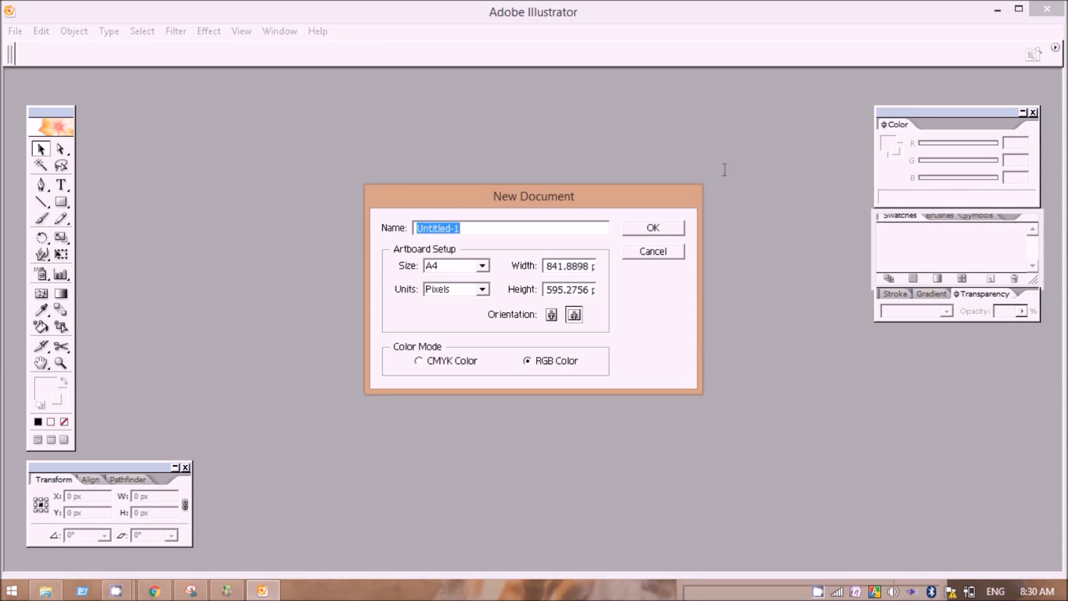
{"action": "left_click", "coordinate": [672, 231]}
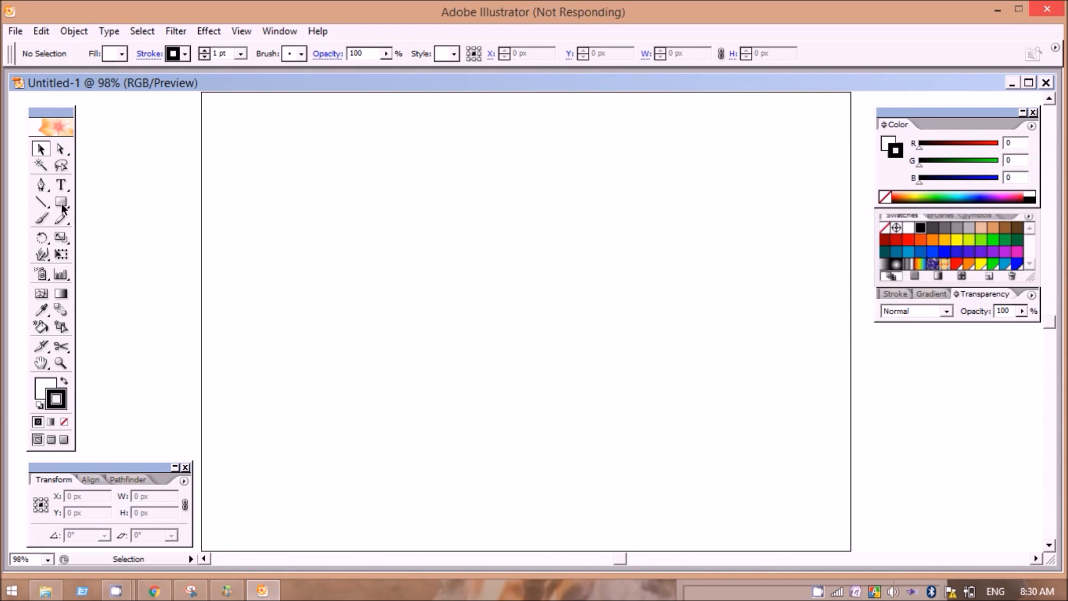
Step: Create a rounded rectangle 100 px wide and 200 px high with a 50 px corner radius
{"action": "left_click_drag", "start_coordinate": [62, 208], "coordinate": [98, 209]}
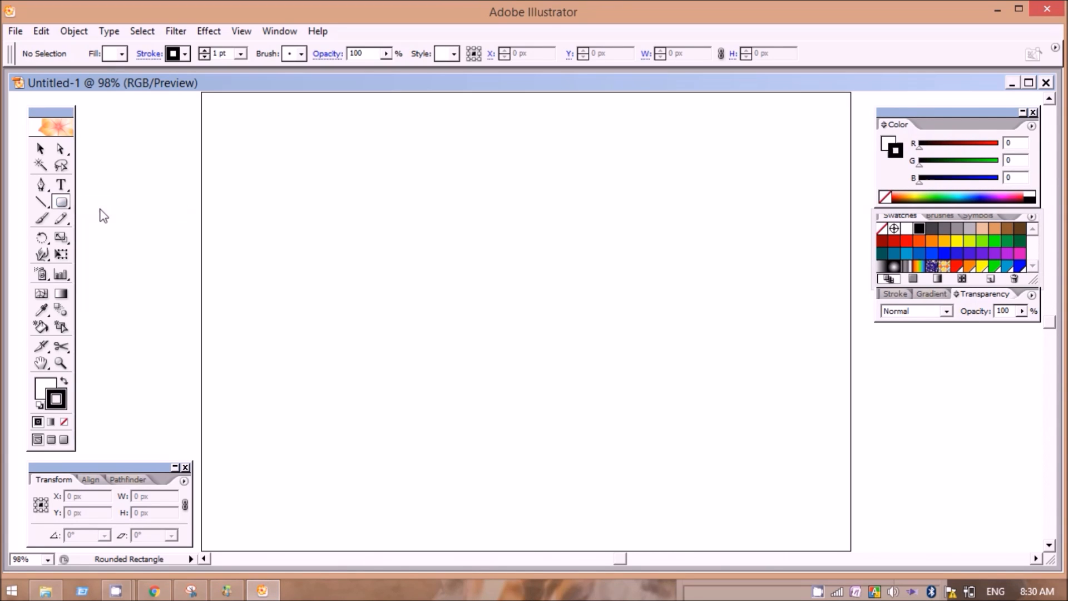
{"action": "left_click", "coordinate": [394, 234]}
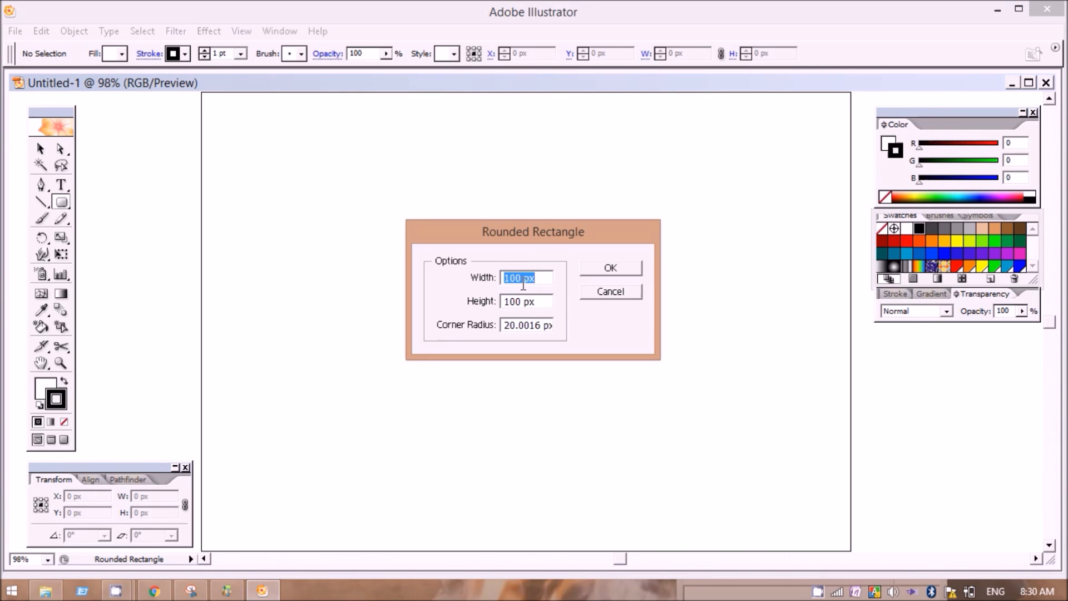
{"action": "left_click", "coordinate": [510, 301]}
{"action": "type", "text": "2"}
{"action": "type", "text": "50"}
{"action": "left_click", "coordinate": [610, 270]}
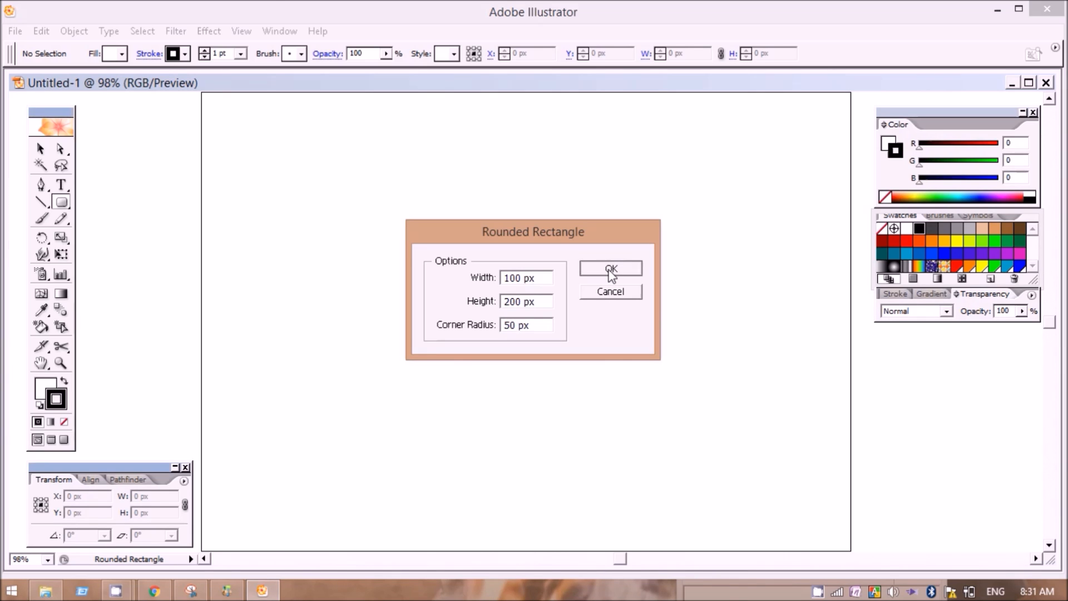
Step: Rotate the rounded rectangle so it slants diagonally down to the right, and paste a copy of it
{"action": "key", "text": "v"}
{"action": "double_click", "coordinate": [42, 238]}
{"action": "key", "text": "Return"}
{"action": "key", "text": "ctrl+c"}
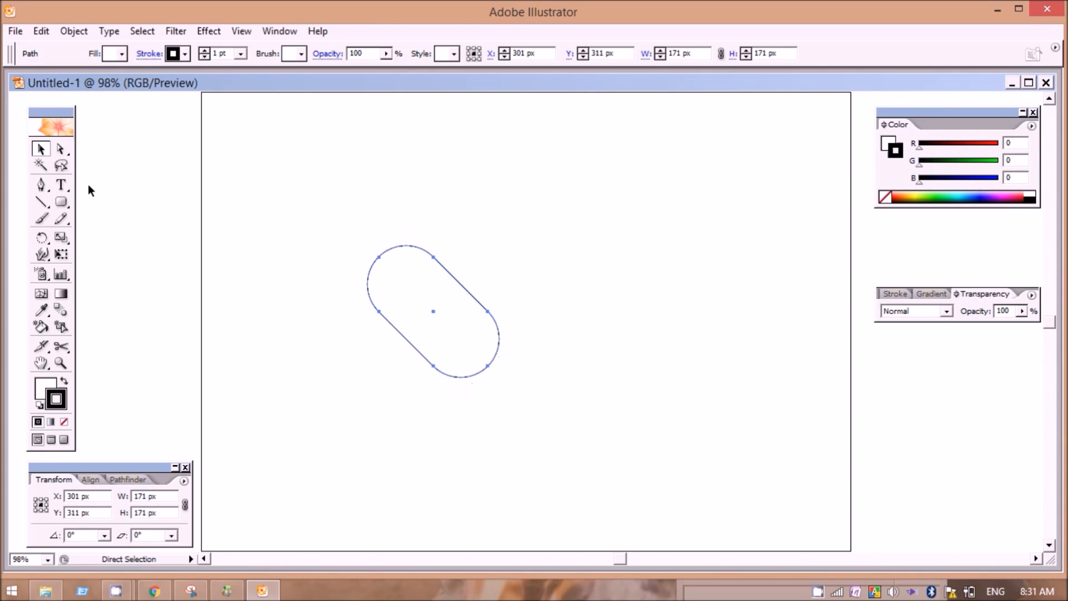
{"action": "key", "text": "ctrl+v"}
Step: Reflect the pasted copy across the vertical axis and move it over the original so the two shapes cross
{"action": "left_click_drag", "start_coordinate": [44, 237], "coordinate": [76, 245]}
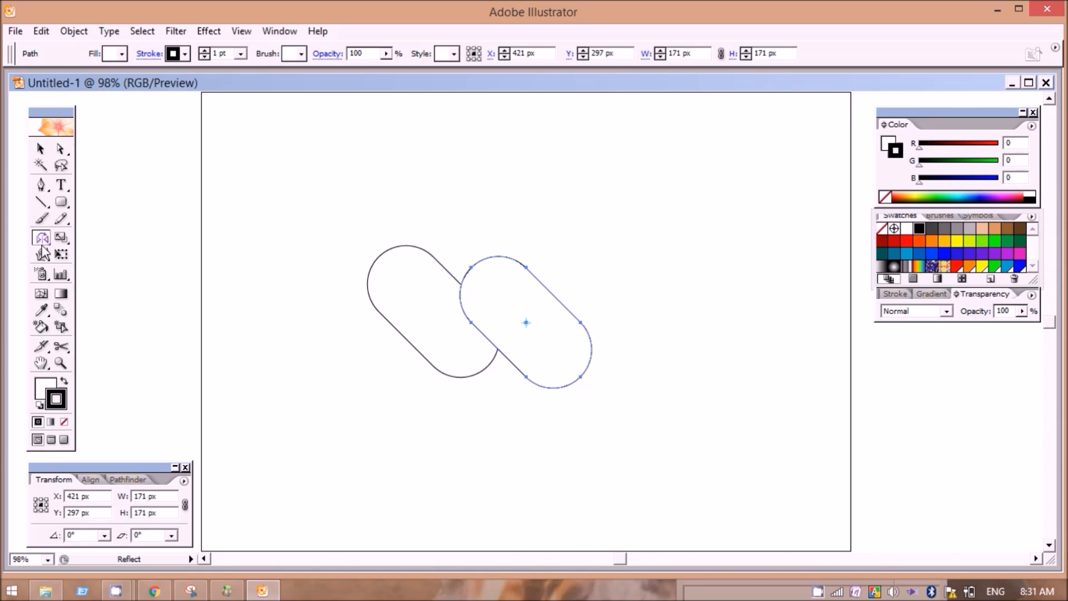
{"action": "double_click", "coordinate": [42, 243]}
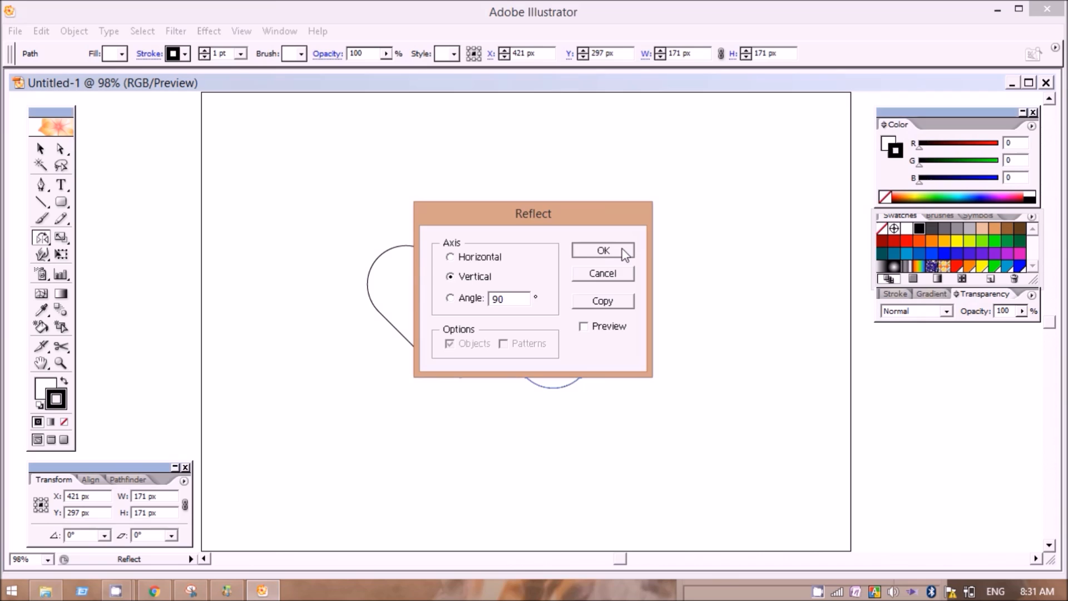
{"action": "left_click", "coordinate": [606, 248]}
{"action": "key", "text": "v"}
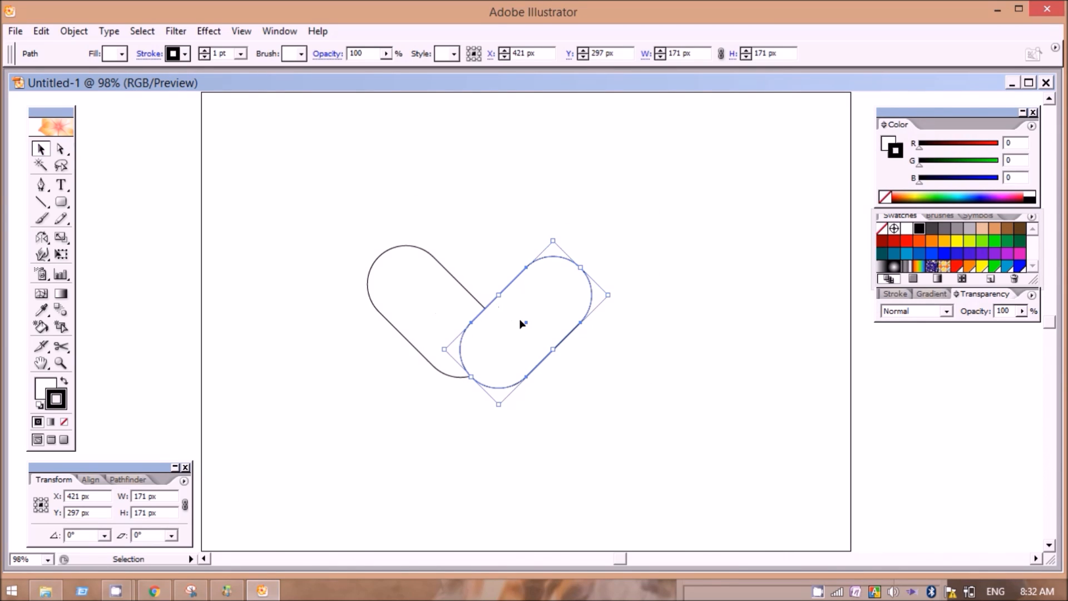
{"action": "left_click_drag", "start_coordinate": [522, 323], "coordinate": [442, 311]}
Step: Remove the fill from both crossed shapes and split them with the Divide pathfinder
{"action": "left_click_drag", "start_coordinate": [579, 222], "coordinate": [302, 454]}
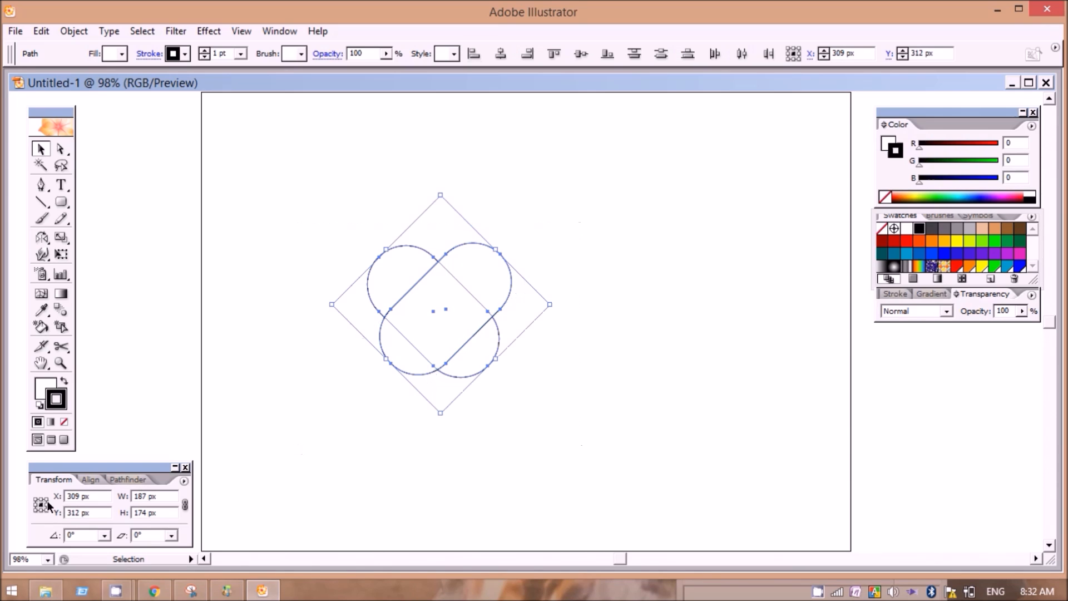
{"action": "left_click", "coordinate": [44, 388]}
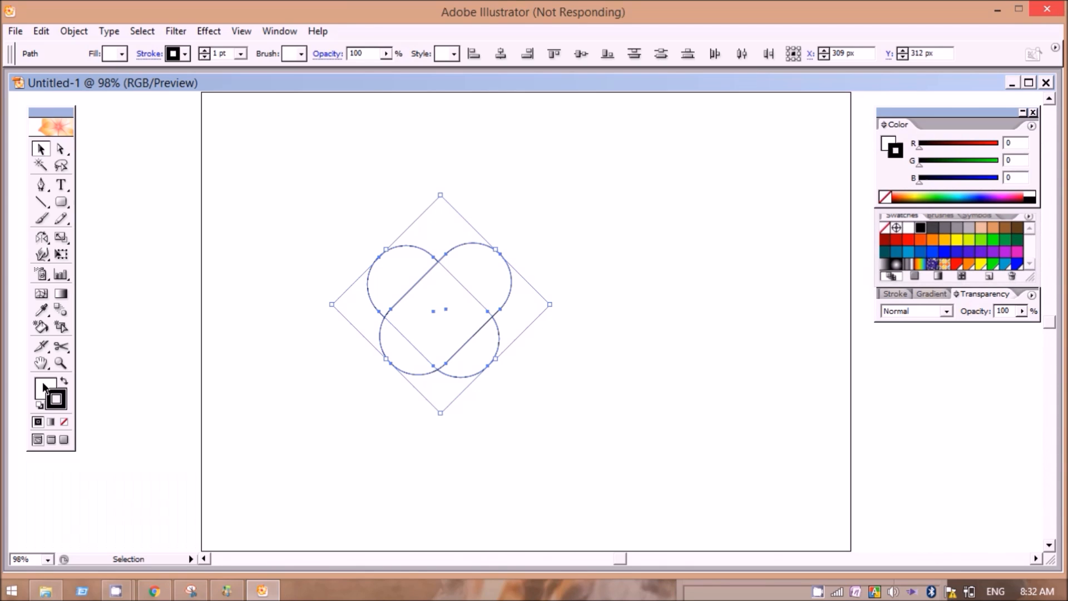
{"action": "left_click", "coordinate": [64, 422]}
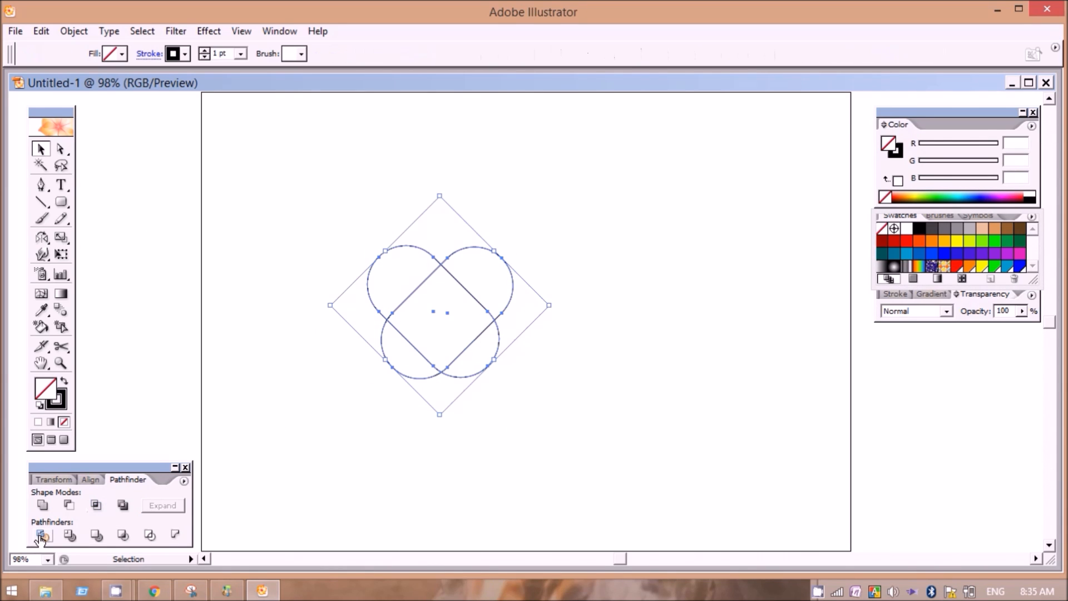
{"action": "left_click", "coordinate": [275, 449]}
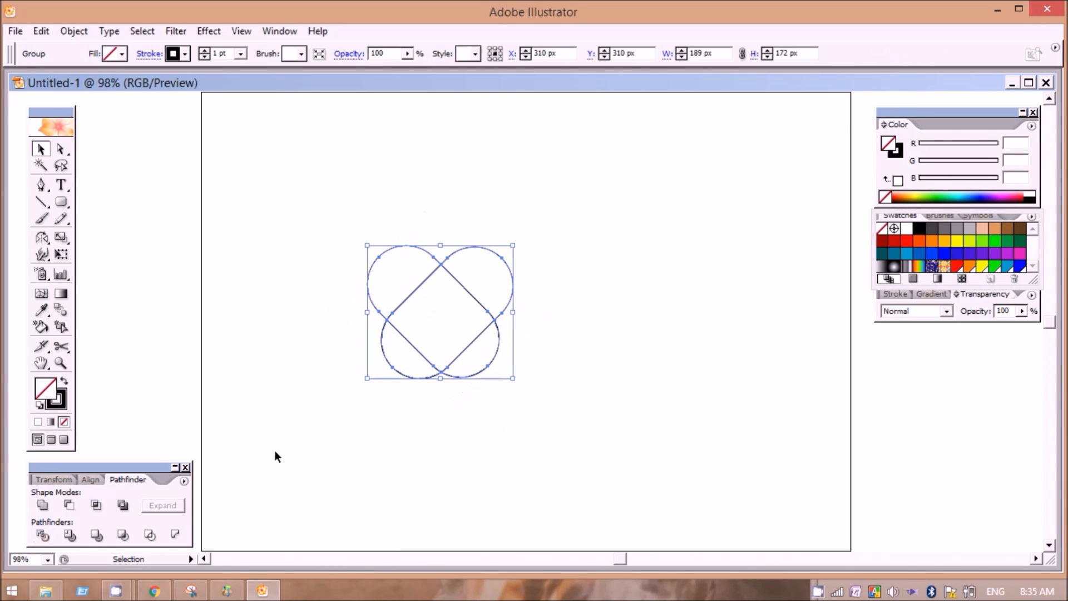
Step: Ungroup the divided pieces and delete the two lower rounded segments
{"action": "left_click", "coordinate": [392, 369]}
{"action": "right_click", "coordinate": [393, 370]}
{"action": "left_click", "coordinate": [427, 432]}
{"action": "left_click", "coordinate": [405, 371]}
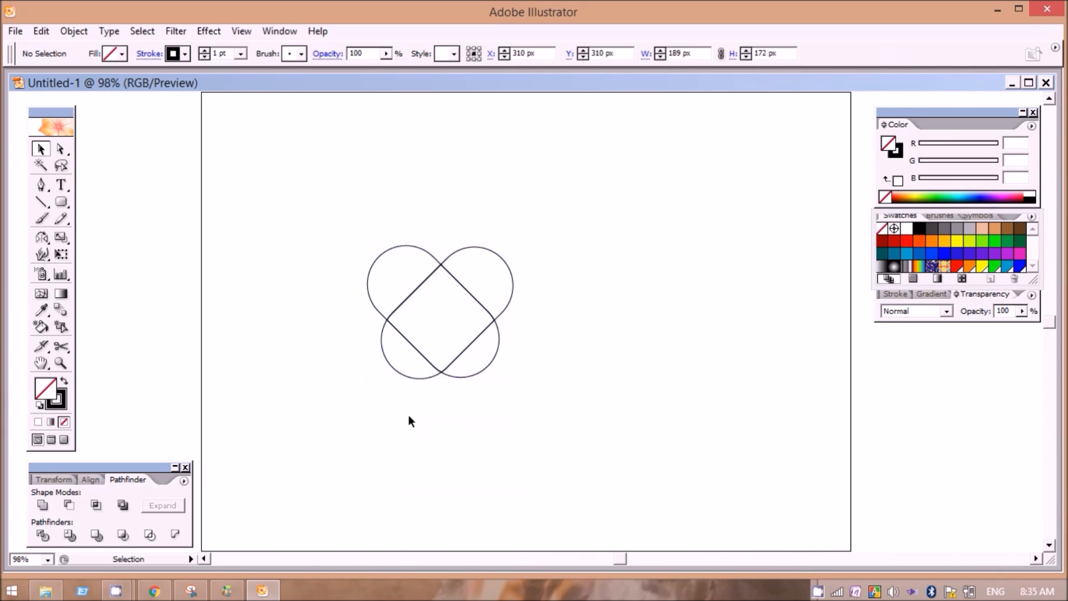
{"action": "left_click", "coordinate": [402, 372]}
{"action": "key", "text": "Delete"}
{"action": "left_click", "coordinate": [471, 376]}
{"action": "key", "text": "Delete"}
Step: Unite the remaining pieces into a single heart outline with the pathfinder's Add to shape area mode
{"action": "left_click_drag", "start_coordinate": [554, 232], "coordinate": [290, 426]}
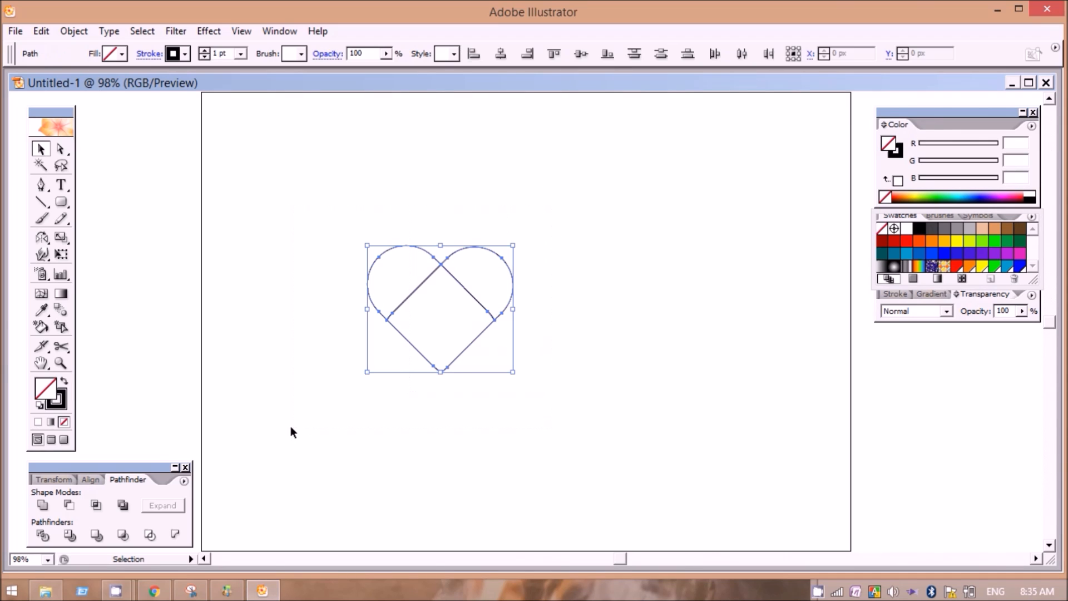
{"action": "left_click", "coordinate": [43, 504]}
{"action": "left_click", "coordinate": [290, 467]}
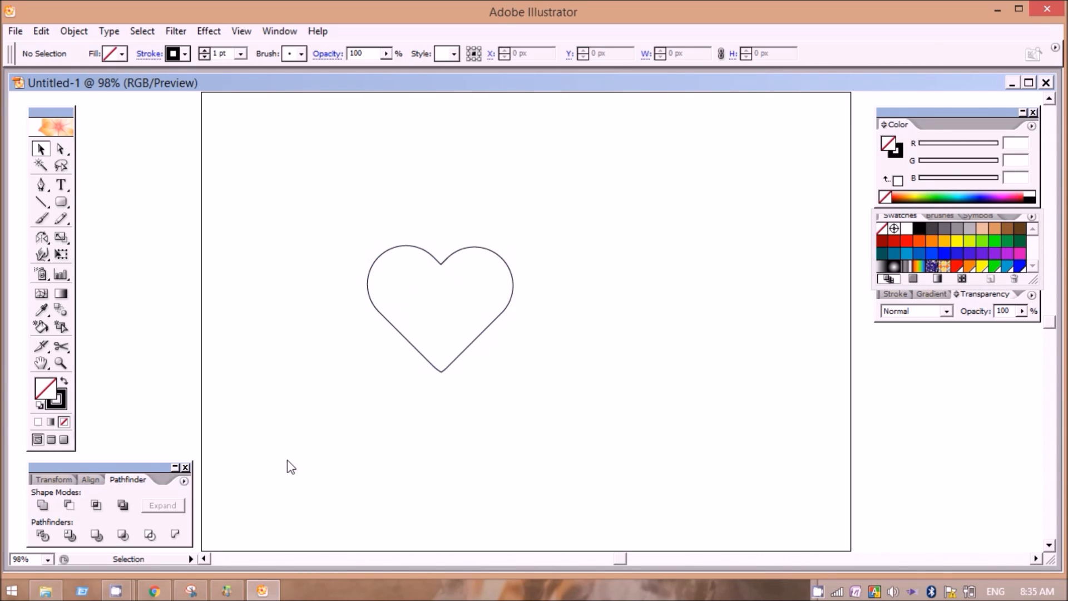
Step: Draw an upright rectangle about 42 by 138 px right of the heart and place a copy overlapping its lower-right corner
{"action": "mouse_move", "coordinate": [62, 201]}
{"action": "left_mouse_down"}
{"action": "mouse_move", "coordinate": [72, 203]}
{"action": "mouse_move", "coordinate": [62, 203]}
{"action": "left_mouse_up"}
{"action": "left_click_drag", "start_coordinate": [613, 178], "coordinate": [646, 285]}
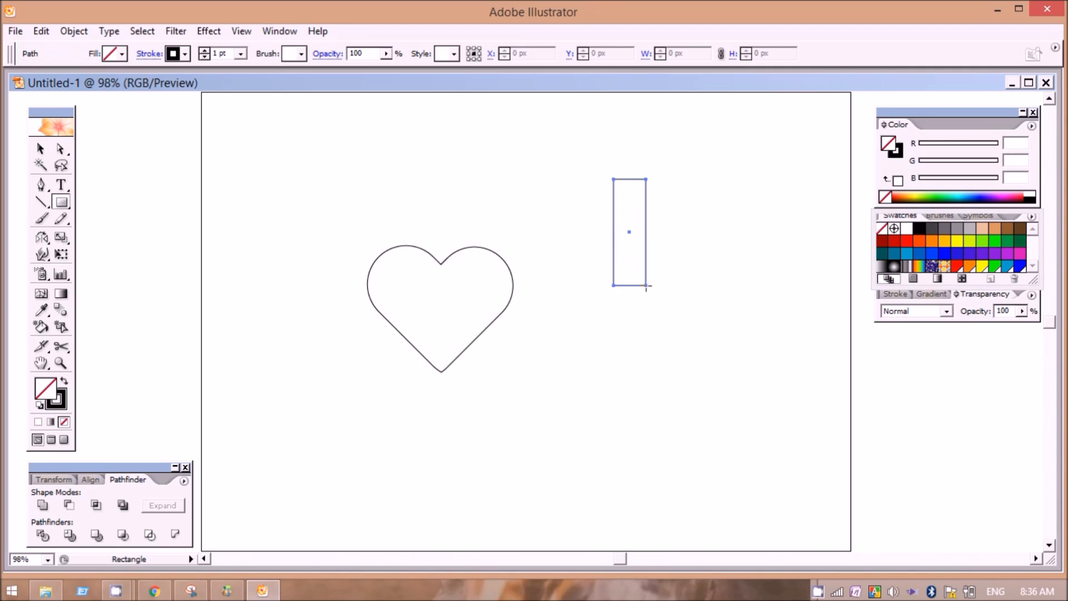
{"action": "key", "text": "ctrl+c"}
{"action": "key", "text": "ctrl+v"}
{"action": "left_click", "coordinate": [40, 149]}
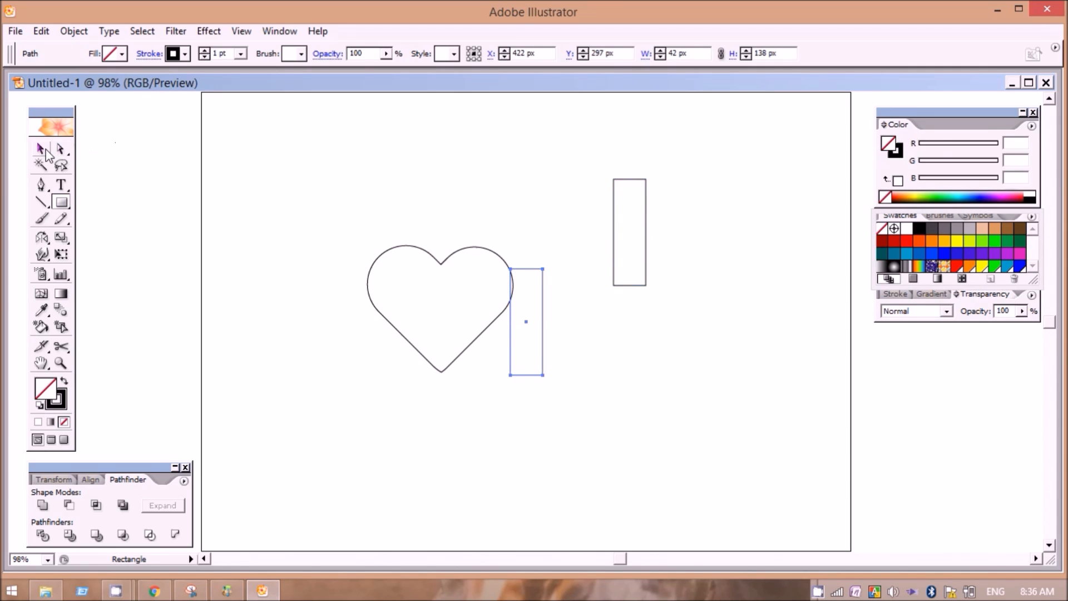
{"action": "left_click_drag", "start_coordinate": [533, 274], "coordinate": [662, 253]}
Step: Combine the two overlapping rectangles into one stepped shape with the pathfinder's Add to shape area mode
{"action": "left_click_drag", "start_coordinate": [717, 162], "coordinate": [579, 430]}
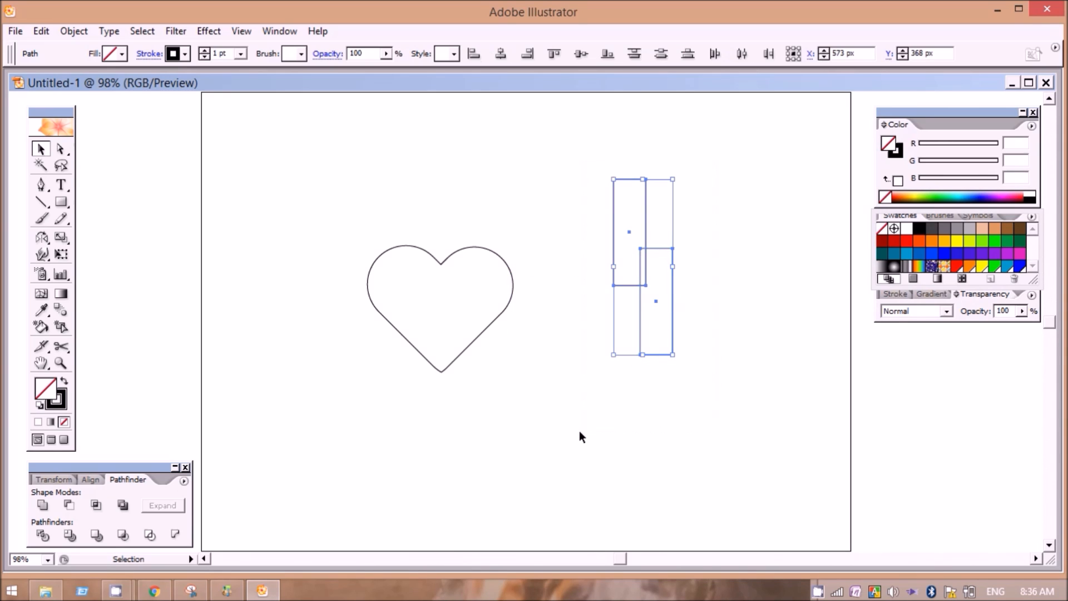
{"action": "left_click", "coordinate": [42, 504]}
{"action": "left_click", "coordinate": [463, 458]}
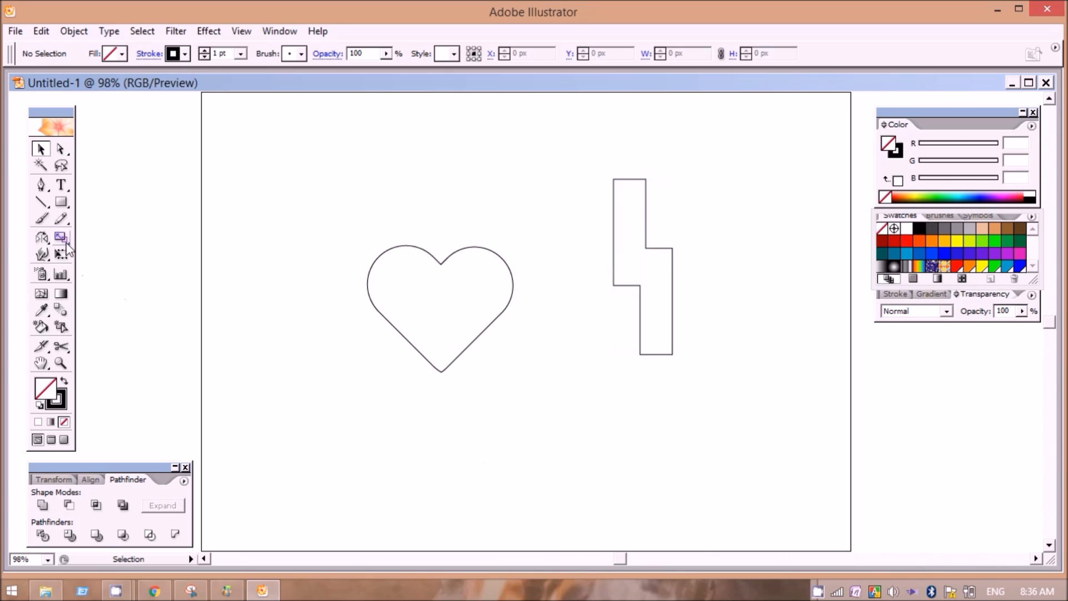
Step: Shear the stepped shape by 20° to form a lightning bolt
{"action": "left_click", "coordinate": [54, 479]}
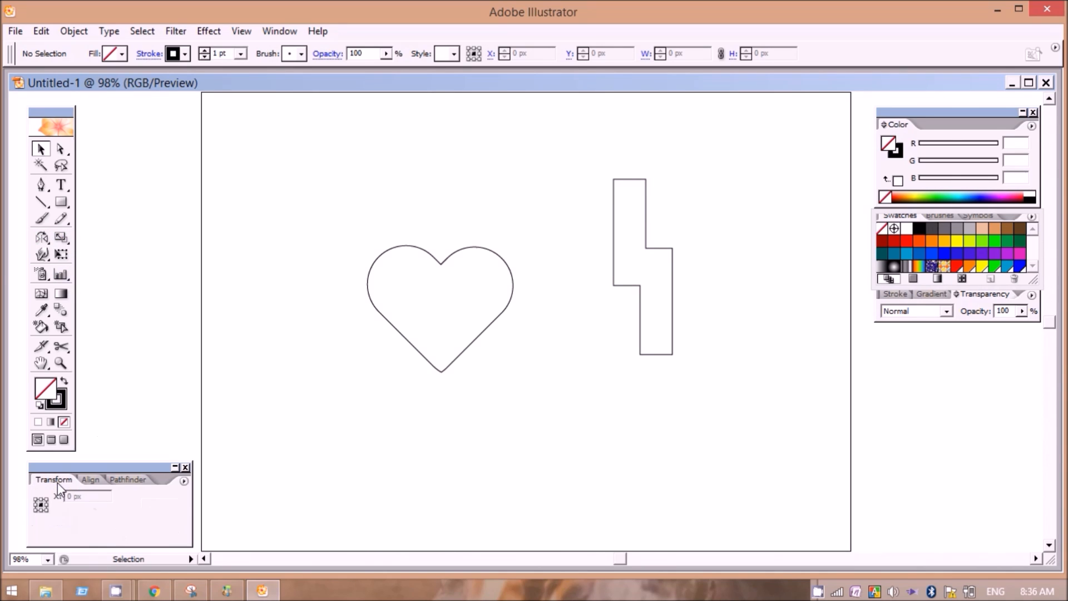
{"action": "left_click", "coordinate": [643, 286]}
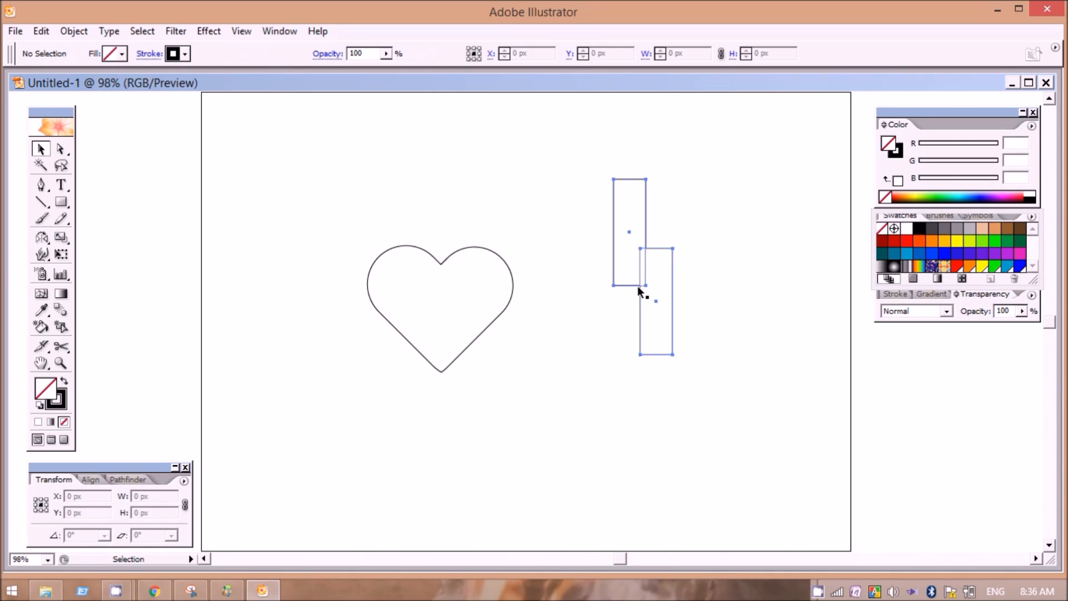
{"action": "left_click", "coordinate": [170, 535]}
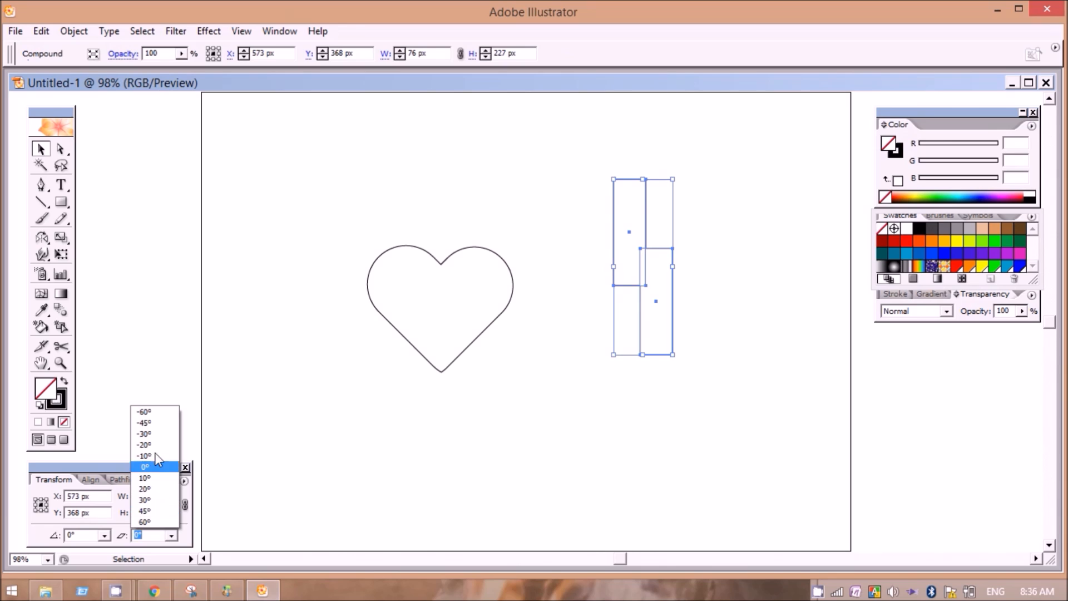
{"action": "left_click", "coordinate": [146, 488]}
{"action": "left_click", "coordinate": [546, 413]}
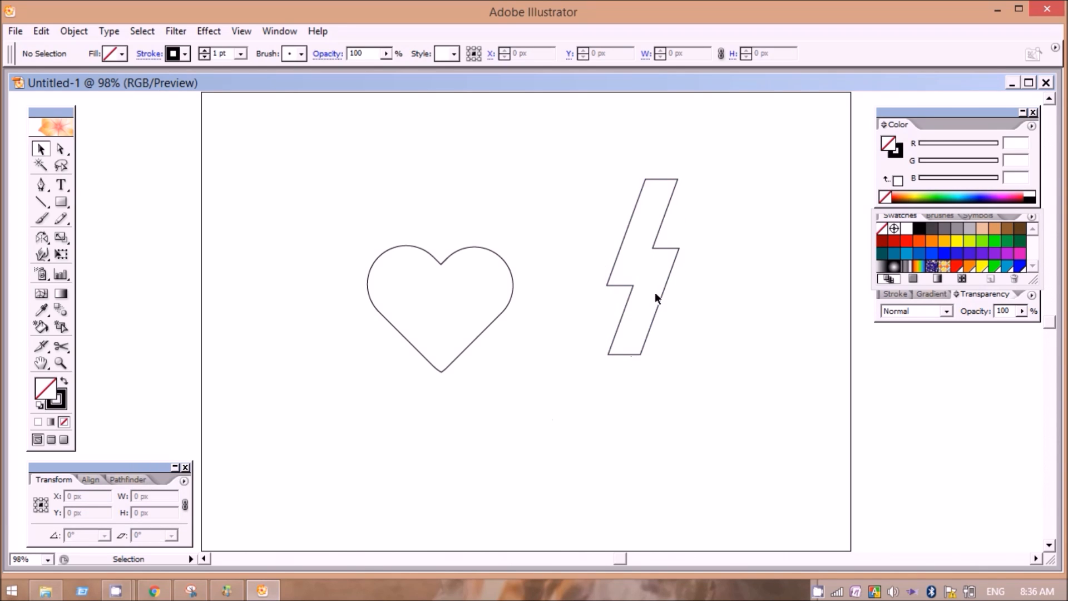
Step: Sharpen the lightning bolt's tips by deleting its lower-right and upper-left corner anchor points
{"action": "left_click_drag", "start_coordinate": [40, 185], "coordinate": [81, 195]}
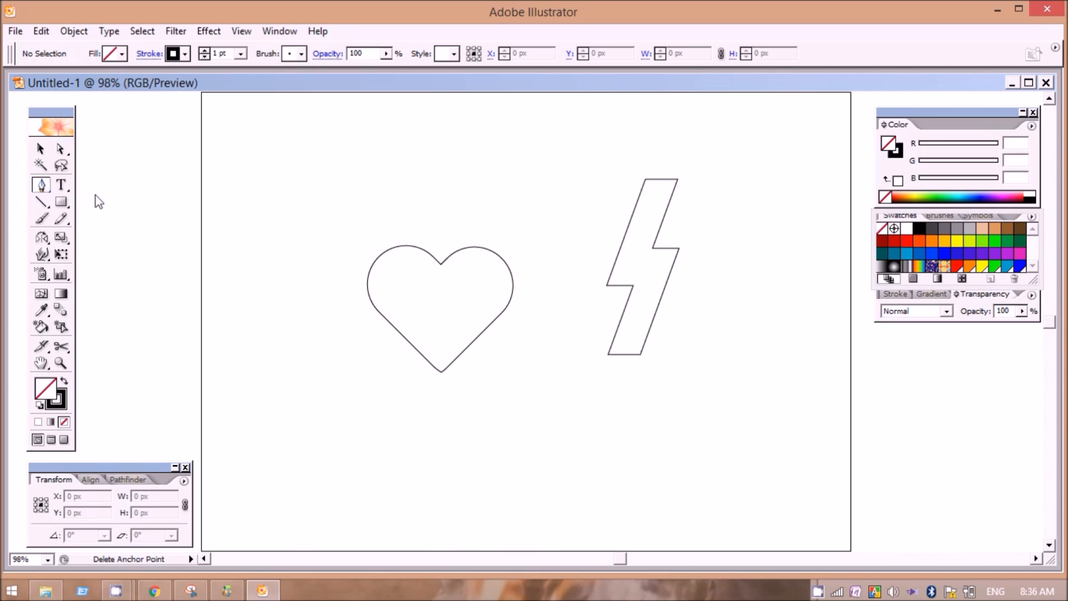
{"action": "left_click", "coordinate": [640, 356]}
{"action": "left_click", "coordinate": [646, 180]}
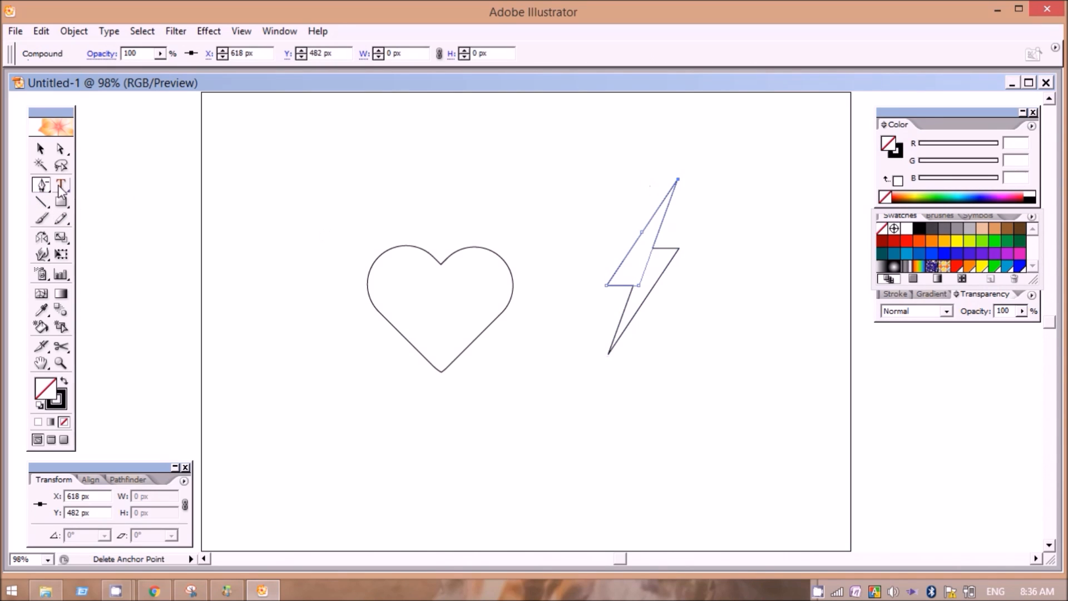
{"action": "key", "text": "v"}
{"action": "left_click", "coordinate": [279, 425]}
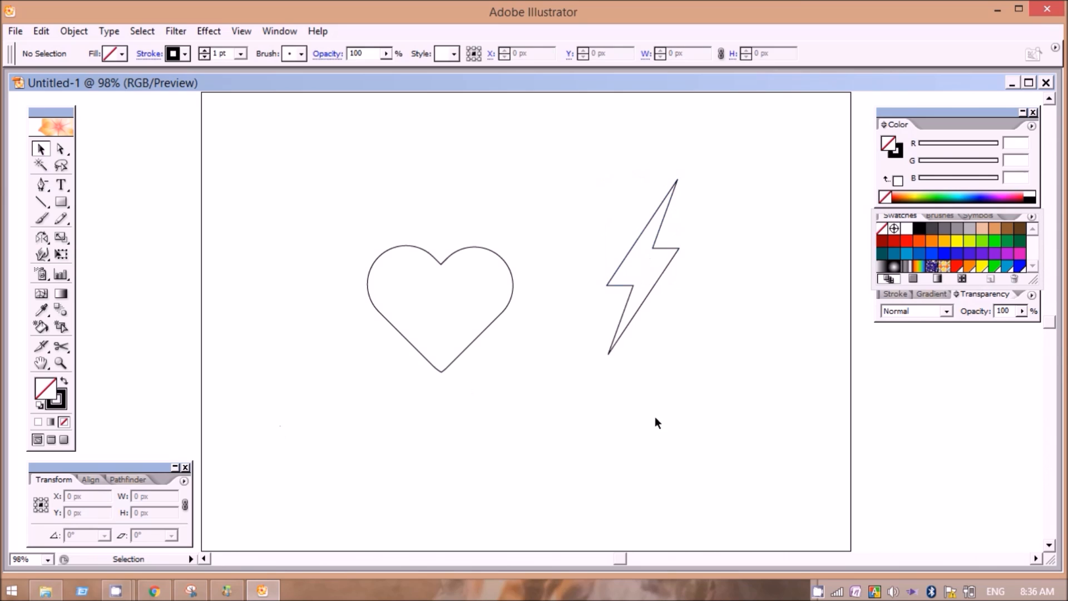
Step: Duplicate the lightning bolt and place the copy in the lower-right area of the artboard
{"action": "left_click", "coordinate": [668, 257]}
{"action": "left_click", "coordinate": [732, 223]}
{"action": "left_click_drag", "start_coordinate": [566, 388], "coordinate": [565, 388]}
{"action": "key", "text": "ctrl+c"}
{"action": "key", "text": "ctrl+v"}
{"action": "left_click_drag", "start_coordinate": [534, 335], "coordinate": [573, 419]}
{"action": "left_click_drag", "start_coordinate": [515, 345], "coordinate": [720, 445]}
Step: Apply an Offset Path effect of 10 px with miter joins to the copied bolt and move it onto the heart
{"action": "left_click", "coordinate": [216, 30]}
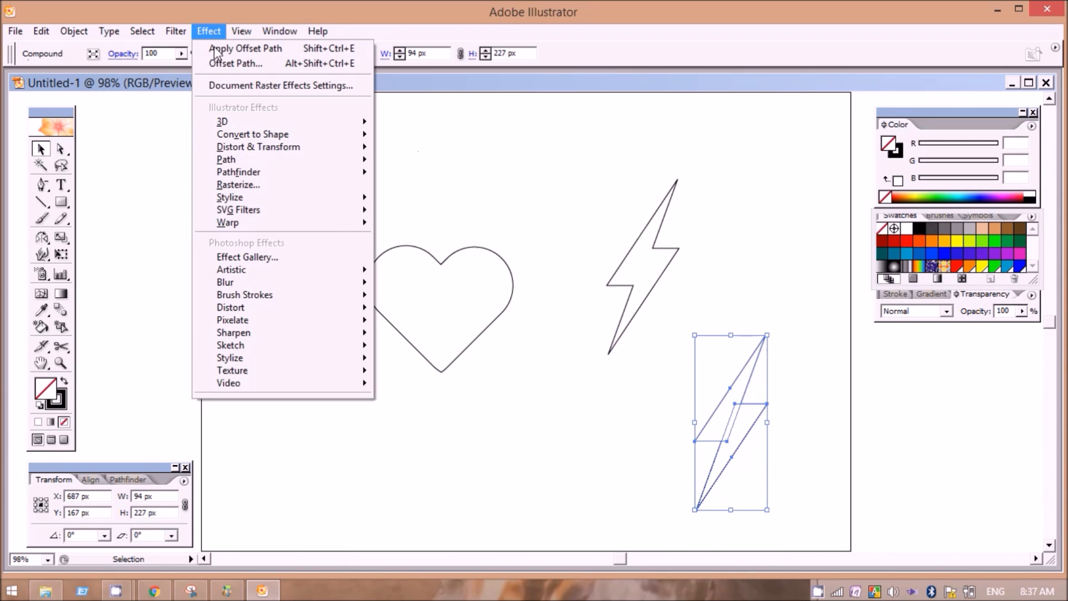
{"action": "mouse_move", "coordinate": [345, 159]}
{"action": "left_click", "coordinate": [381, 158]}
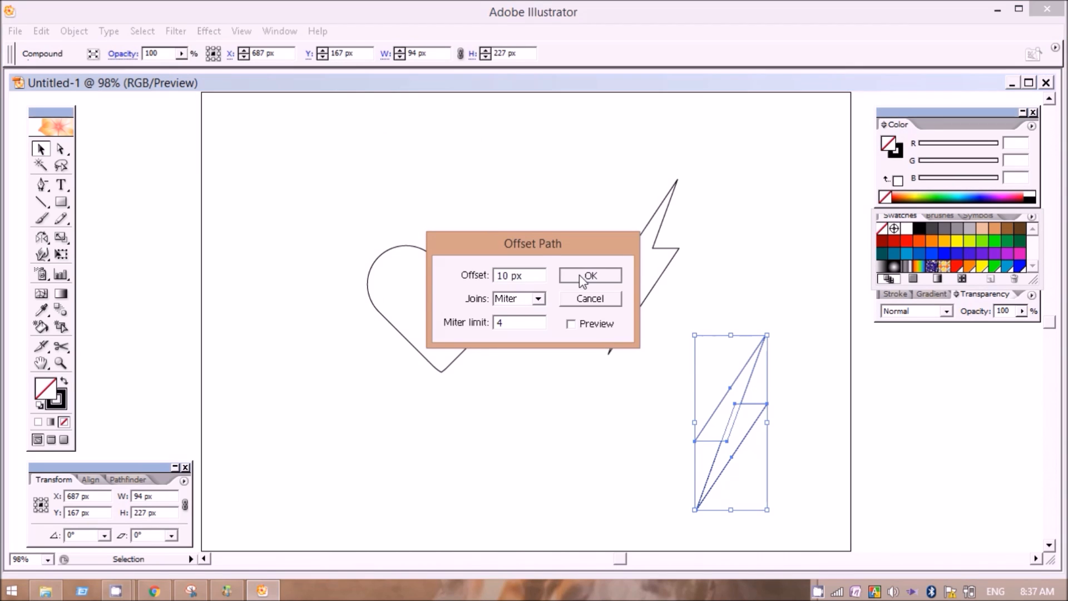
{"action": "left_click", "coordinate": [584, 276]}
{"action": "left_click_drag", "start_coordinate": [742, 431], "coordinate": [450, 309]}
{"action": "left_click", "coordinate": [524, 444]}
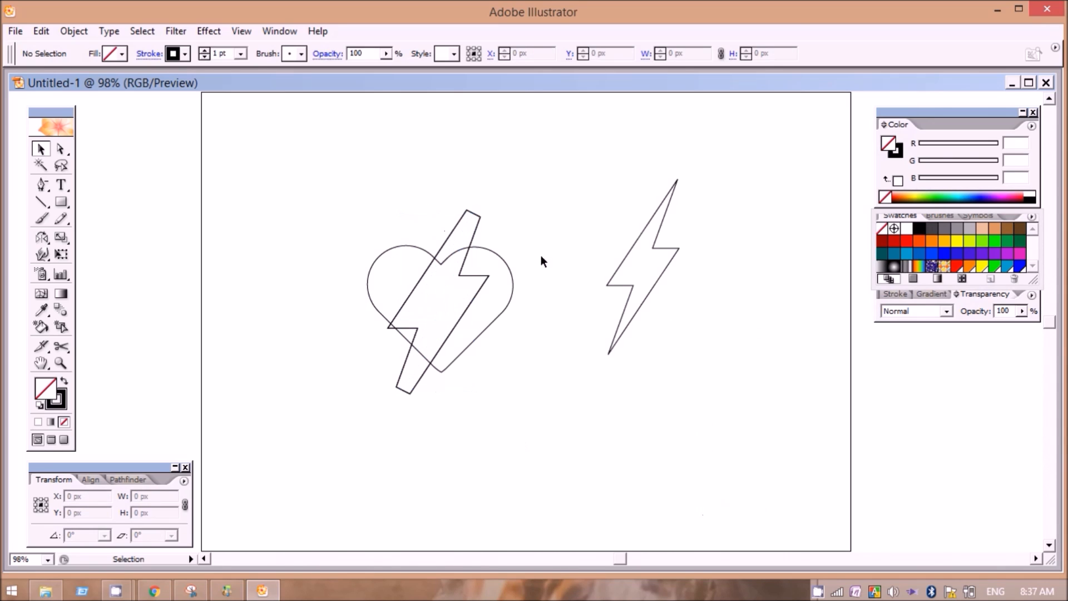
Step: Fill both the heart and the offset lightning bolt on top of it with white
{"action": "left_click_drag", "start_coordinate": [553, 232], "coordinate": [346, 425]}
{"action": "left_click", "coordinate": [473, 376]}
{"action": "left_click", "coordinate": [483, 330]}
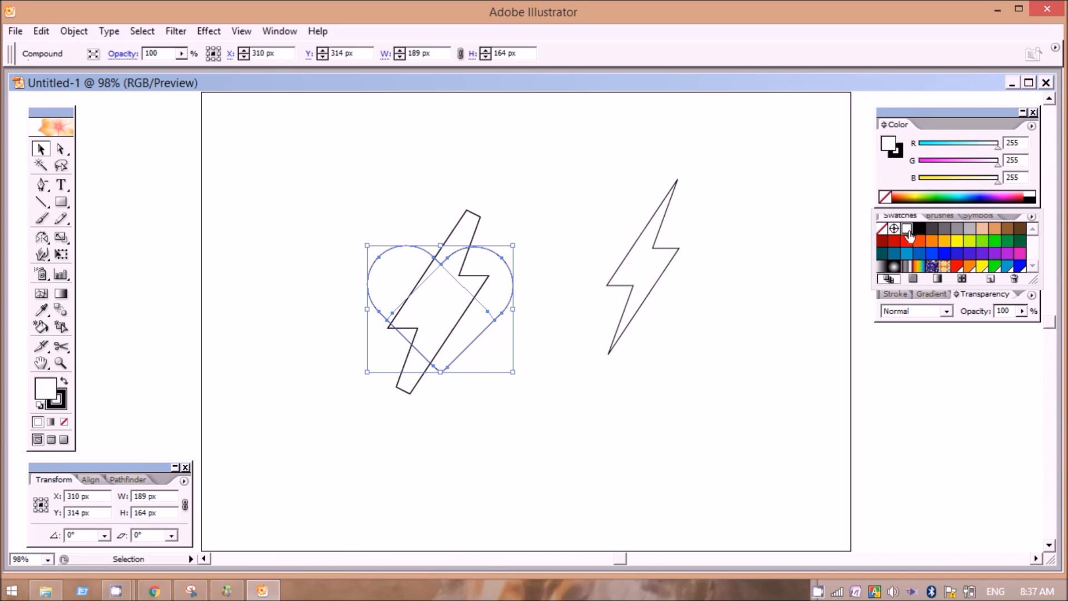
{"action": "left_click", "coordinate": [558, 472]}
{"action": "left_click", "coordinate": [450, 332]}
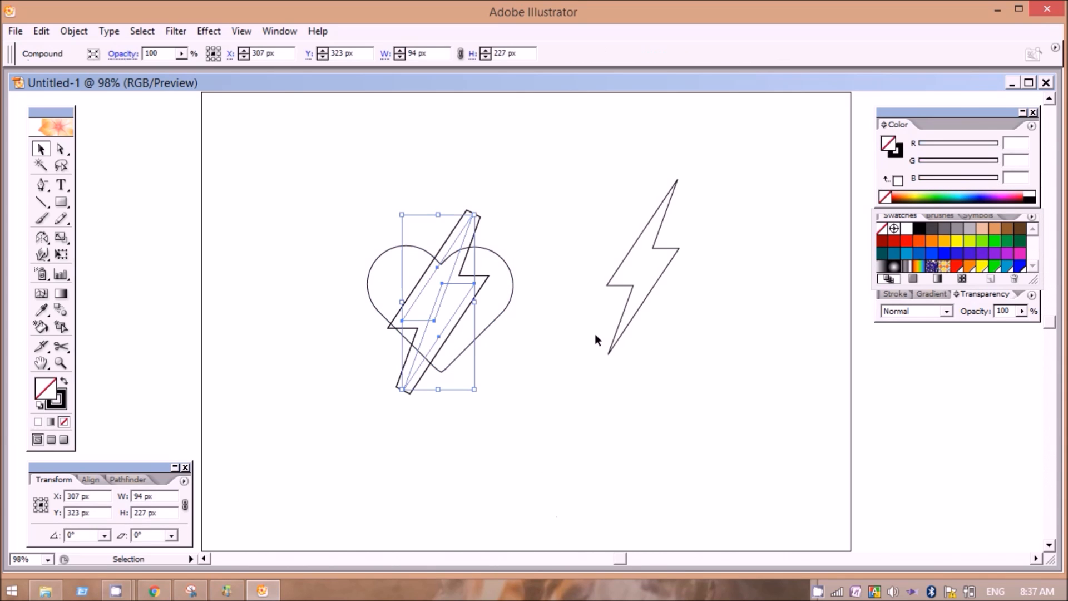
{"action": "left_click", "coordinate": [906, 228]}
{"action": "left_click", "coordinate": [515, 446]}
Step: Cut the offset lightning bolt out of the heart with the pathfinder's Subtract from shape area mode
{"action": "left_click_drag", "start_coordinate": [553, 194], "coordinate": [358, 410]}
{"action": "left_click", "coordinate": [126, 480]}
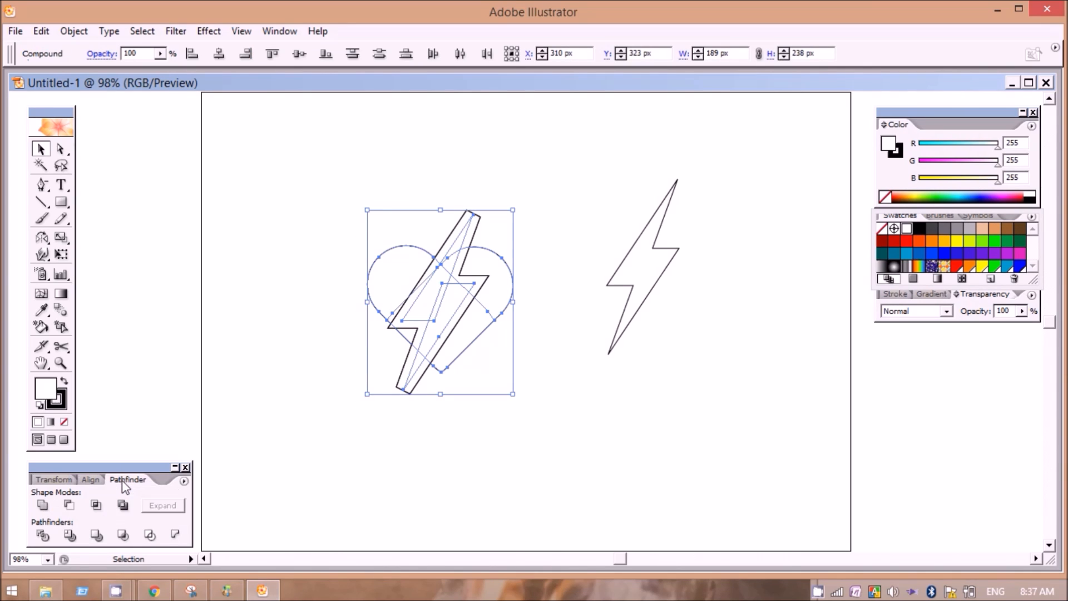
{"action": "left_click", "coordinate": [69, 505]}
{"action": "left_click", "coordinate": [288, 362]}
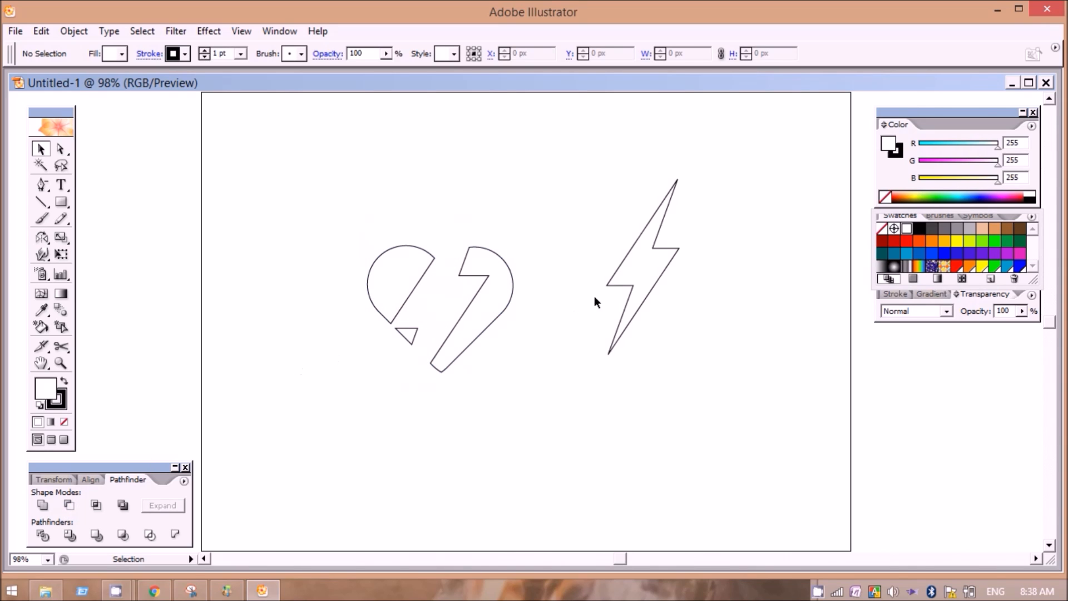
{"action": "left_click_drag", "start_coordinate": [643, 269], "coordinate": [441, 305]}
{"action": "left_click", "coordinate": [500, 429]}
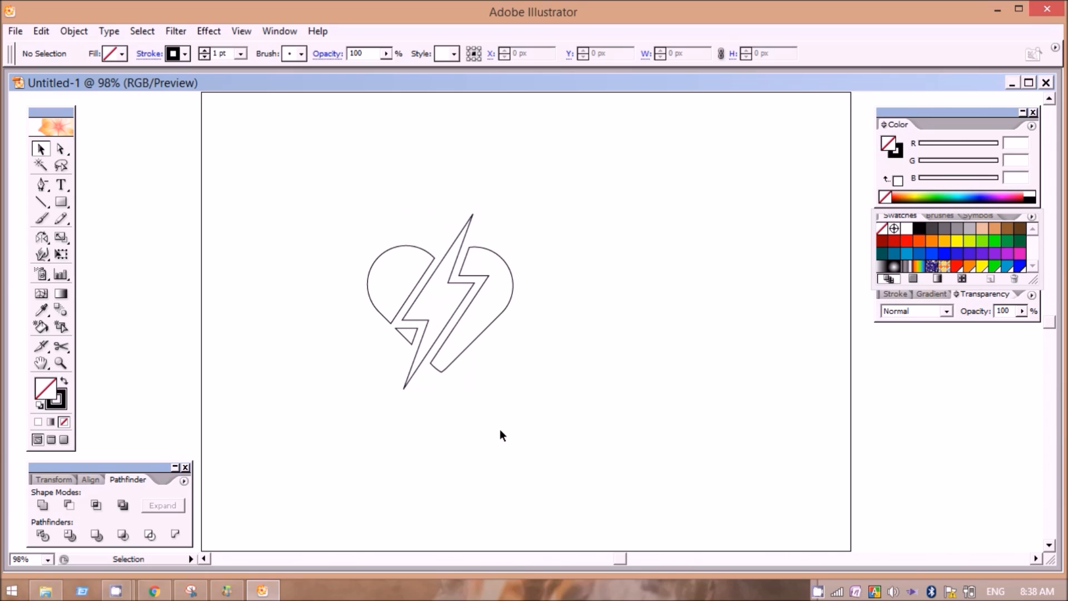
{"action": "key", "text": "ctrl+z"}
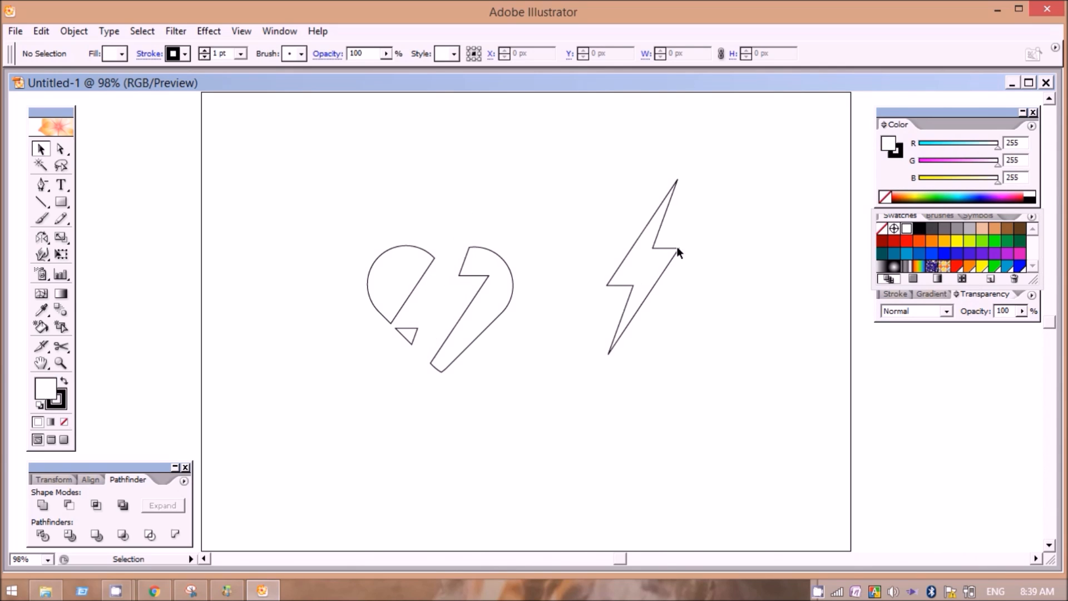
Step: Fill the lightning bolt with dark grey and the split heart with red (R 191, G 0, B 0)
{"action": "left_click", "coordinate": [676, 247]}
{"action": "left_click", "coordinate": [930, 230]}
{"action": "left_click", "coordinate": [489, 308]}
{"action": "left_click", "coordinate": [892, 242]}
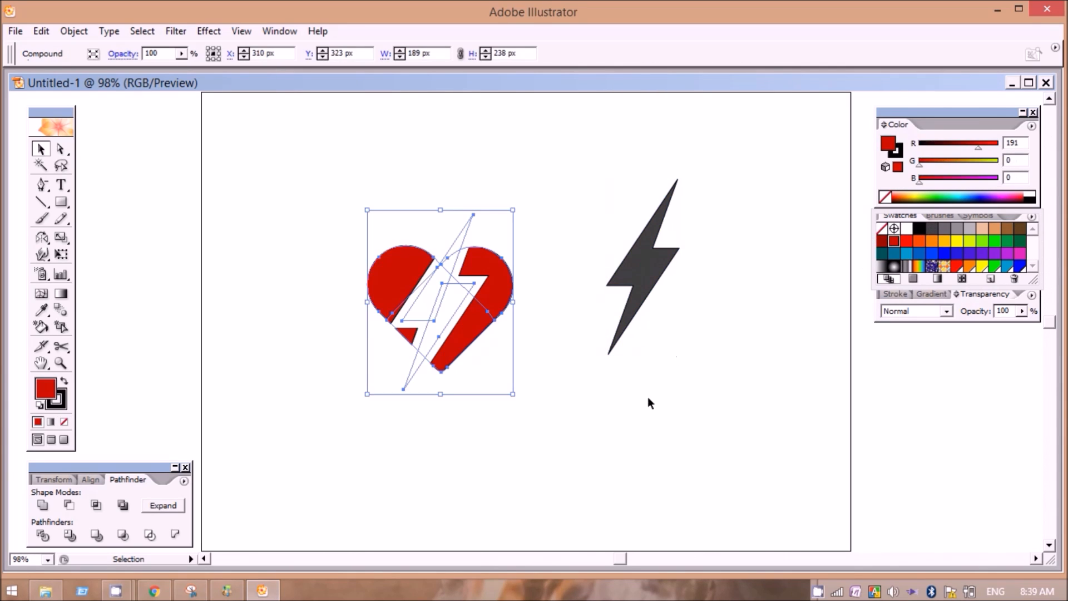
Step: Move the dark grey lightning bolt into the gap between the two halves of the heart
{"action": "left_click", "coordinate": [647, 397]}
{"action": "left_click_drag", "start_coordinate": [622, 273], "coordinate": [417, 314]}
{"action": "left_click", "coordinate": [563, 477]}
Step: Nudge the red heart down about 10 px so its gap surrounds the lightning bolt evenly
{"action": "left_click", "coordinate": [448, 308]}
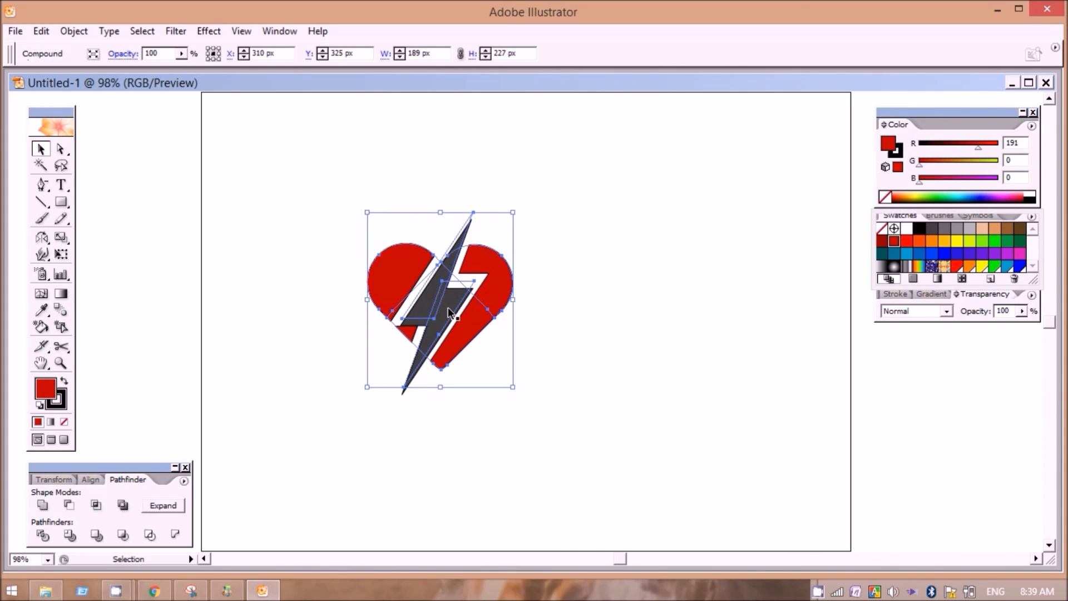
{"action": "key", "text": "Down"}
{"action": "key", "text": "Down"}
{"action": "key", "text": "Down"}
{"action": "key", "text": "Down"}
{"action": "key", "text": "Down"}
{"action": "key", "text": "Down"}
{"action": "key", "text": "Down"}
{"action": "key", "text": "Down"}
{"action": "key", "text": "Down"}
{"action": "key", "text": "Right"}
{"action": "key", "text": "Down"}
{"action": "key", "text": "Left"}
{"action": "left_click", "coordinate": [672, 440]}
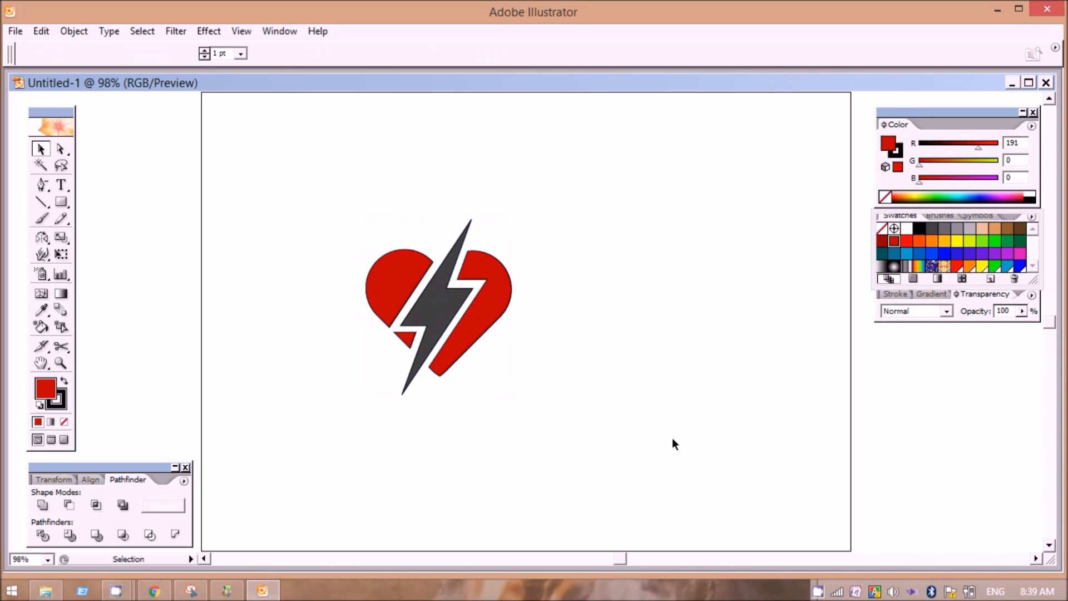
Step: Group the heart with the lightning bolt and move the group to the upper middle of the artboard
{"action": "left_click_drag", "start_coordinate": [603, 217], "coordinate": [340, 414]}
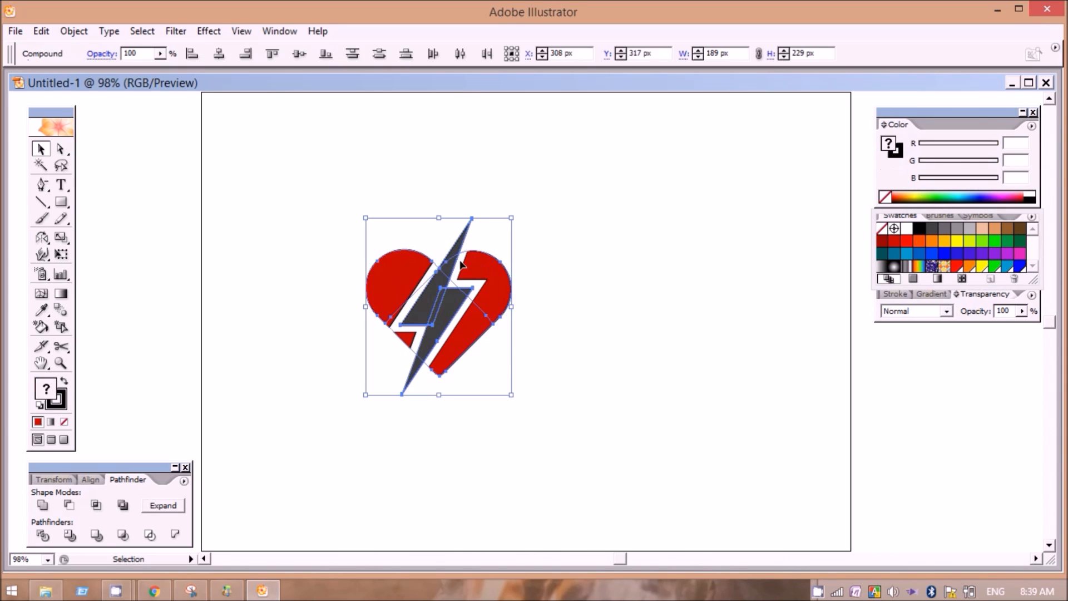
{"action": "right_click", "coordinate": [466, 273]}
{"action": "left_click", "coordinate": [73, 31]}
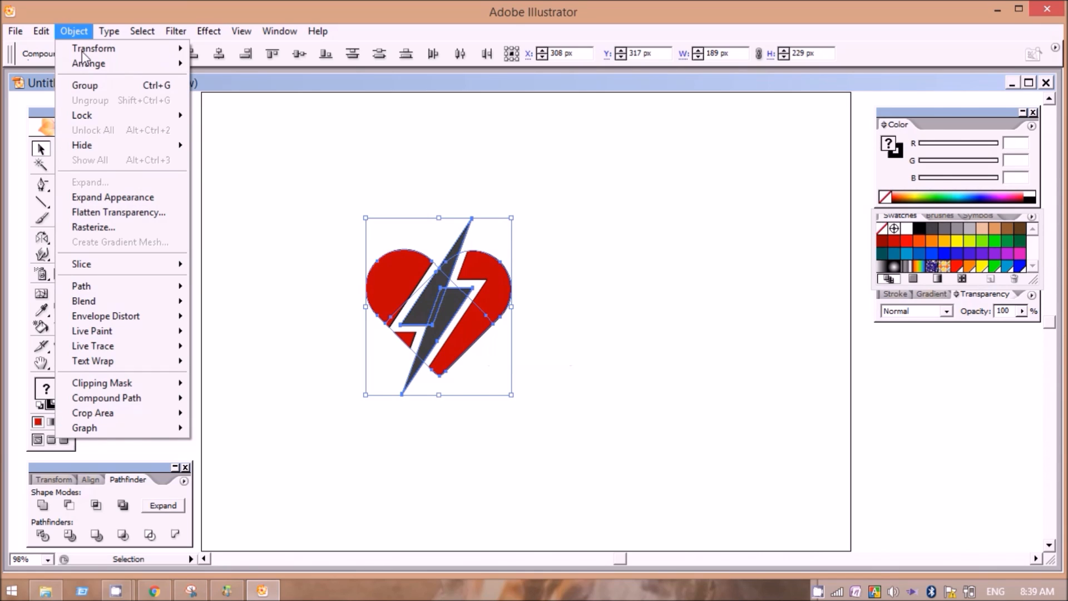
{"action": "left_click", "coordinate": [94, 84]}
{"action": "left_click", "coordinate": [465, 379]}
{"action": "left_click_drag", "start_coordinate": [455, 344], "coordinate": [527, 283]}
{"action": "left_click", "coordinate": [254, 231]}
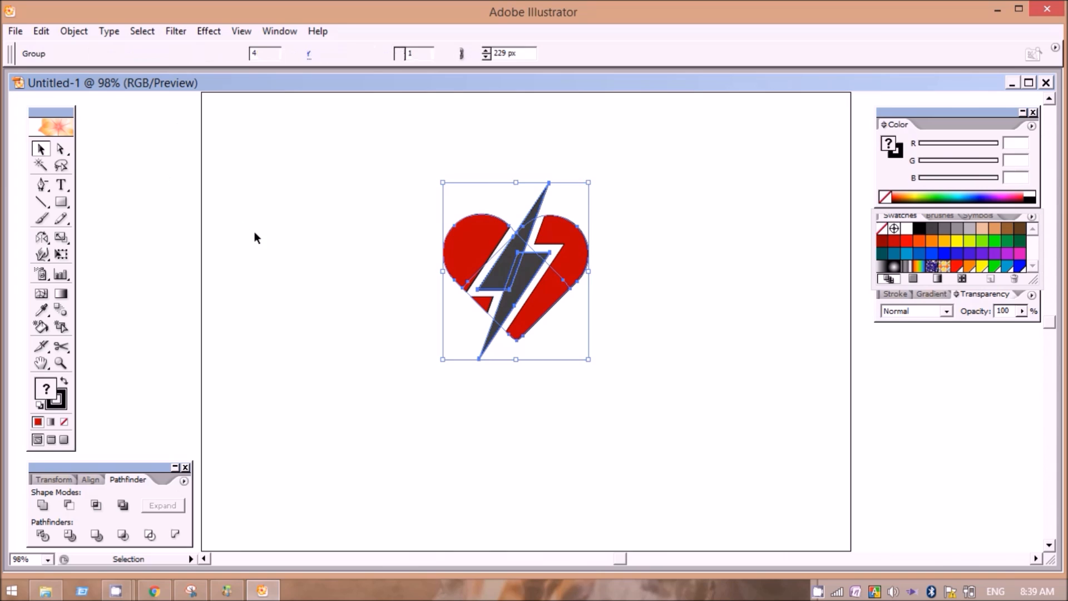
Step: Place the white T-shirt image from the Desktop folder onto the artboard over the heart design
{"action": "left_click", "coordinate": [15, 34]}
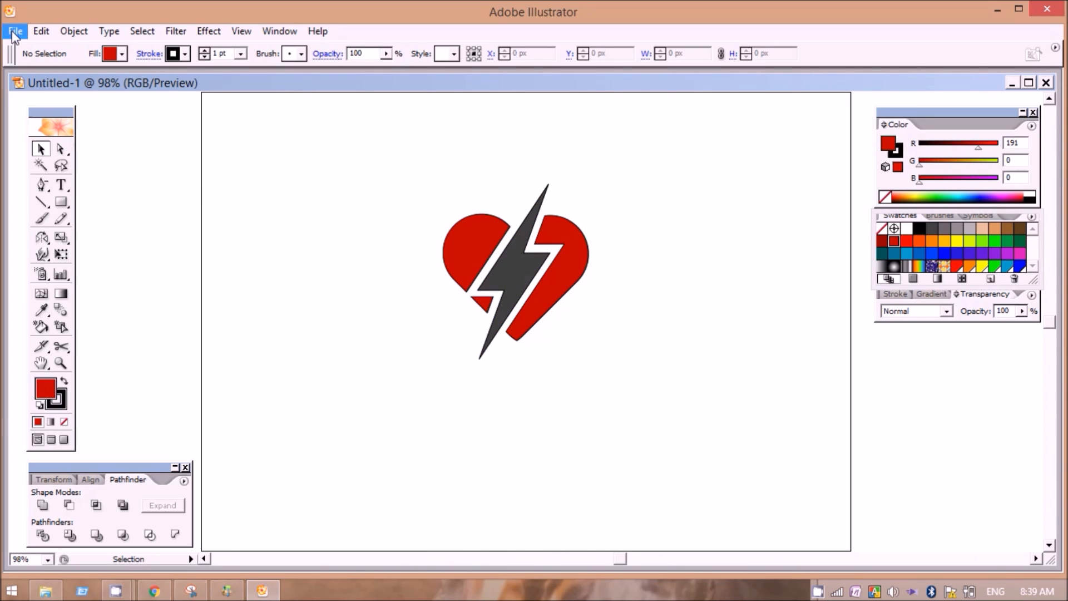
{"action": "left_click", "coordinate": [37, 257]}
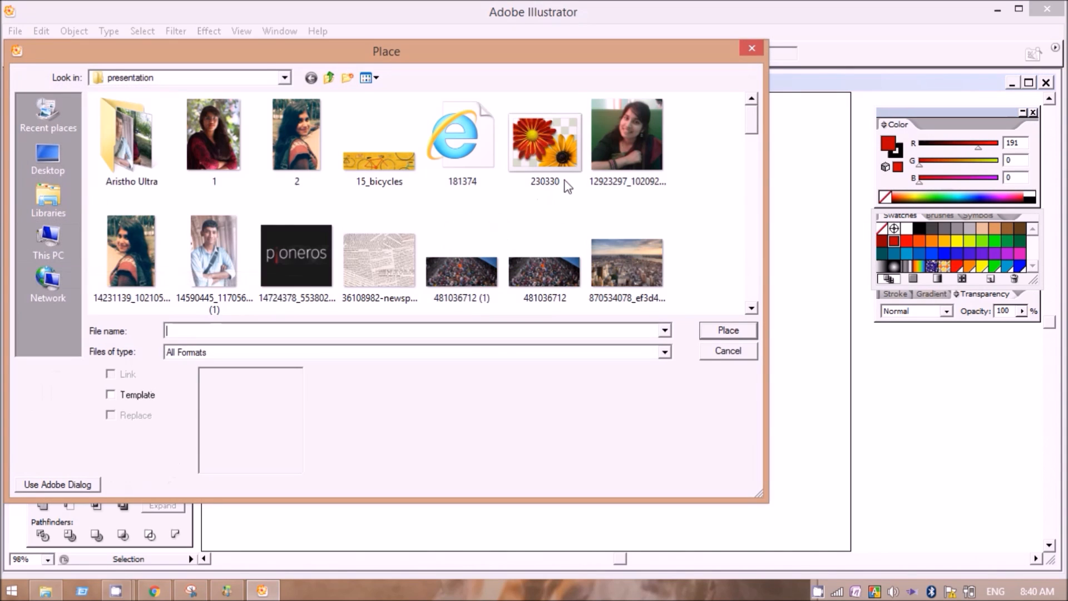
{"action": "mouse_move", "coordinate": [752, 119]}
{"action": "left_mouse_down"}
{"action": "mouse_move", "coordinate": [754, 158]}
{"action": "mouse_move", "coordinate": [754, 112]}
{"action": "left_mouse_up"}
{"action": "left_click", "coordinate": [66, 155]}
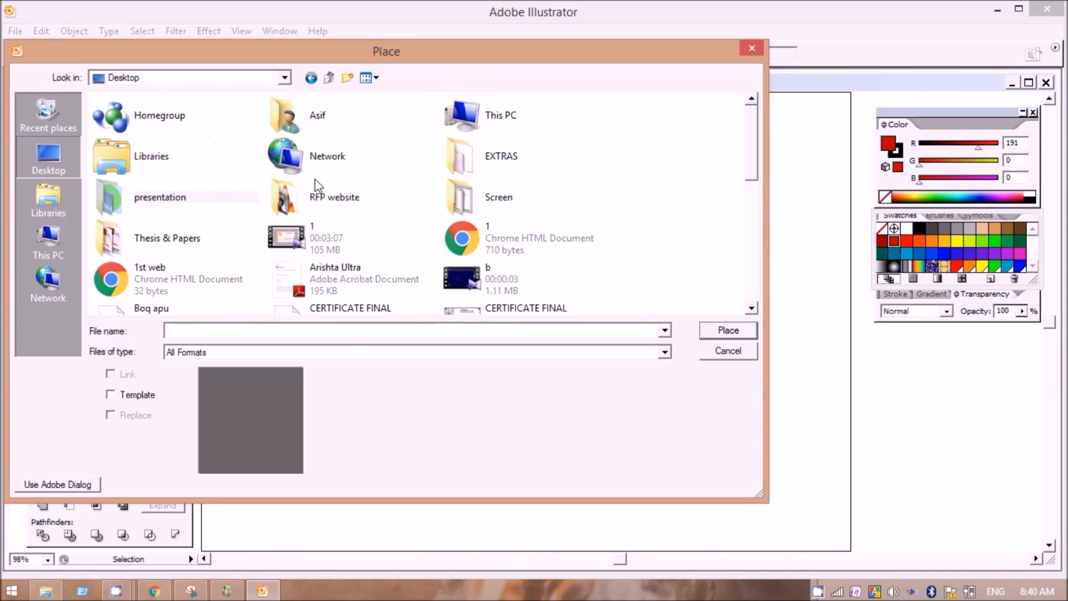
{"action": "left_click_drag", "start_coordinate": [752, 167], "coordinate": [747, 281]}
{"action": "double_click", "coordinate": [481, 212]}
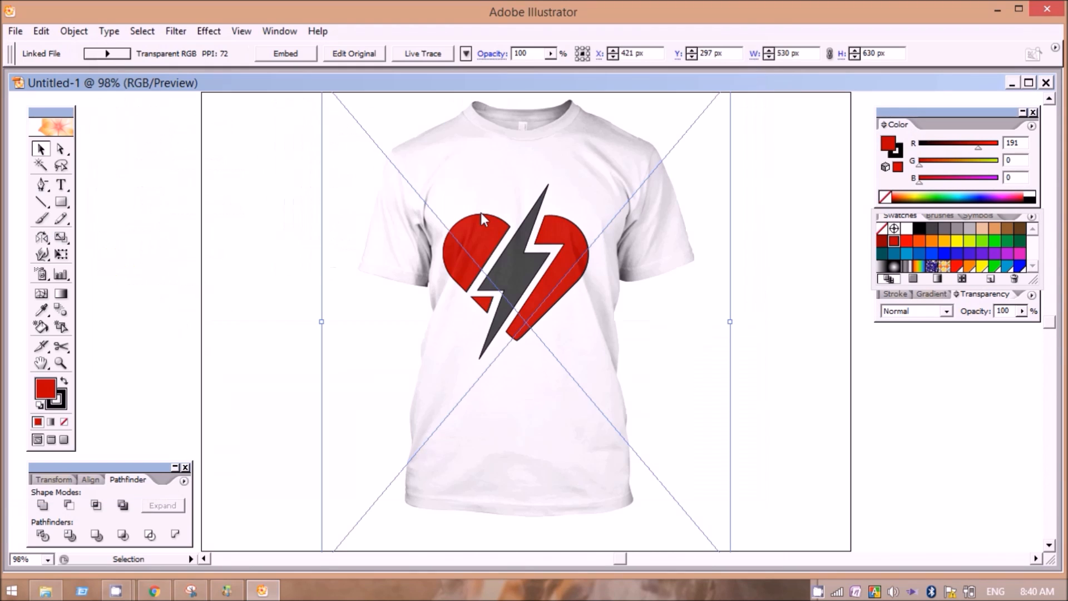
{"action": "left_click", "coordinate": [186, 338]}
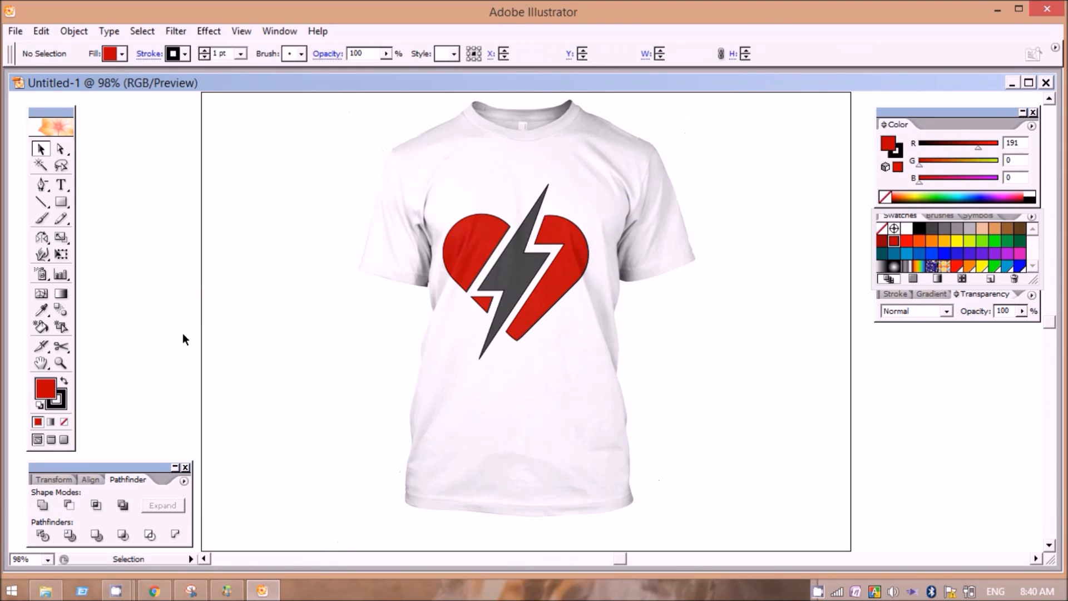
Step: Shift the T-shirt image slightly left and down so the heart design sits centred on its chest
{"action": "left_click", "coordinate": [506, 386]}
{"action": "key", "text": "Left"}
{"action": "key", "text": "Left"}
{"action": "key", "text": "Left"}
{"action": "key", "text": "Left"}
{"action": "key", "text": "Left"}
{"action": "key", "text": "Left"}
{"action": "key", "text": "Left"}
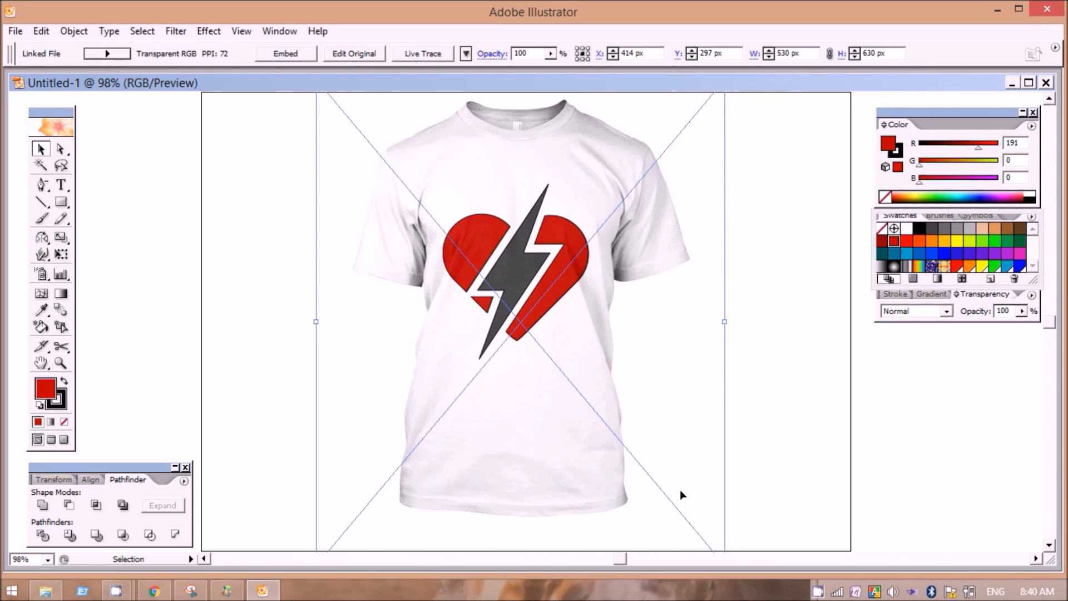
{"action": "left_click", "coordinate": [785, 461]}
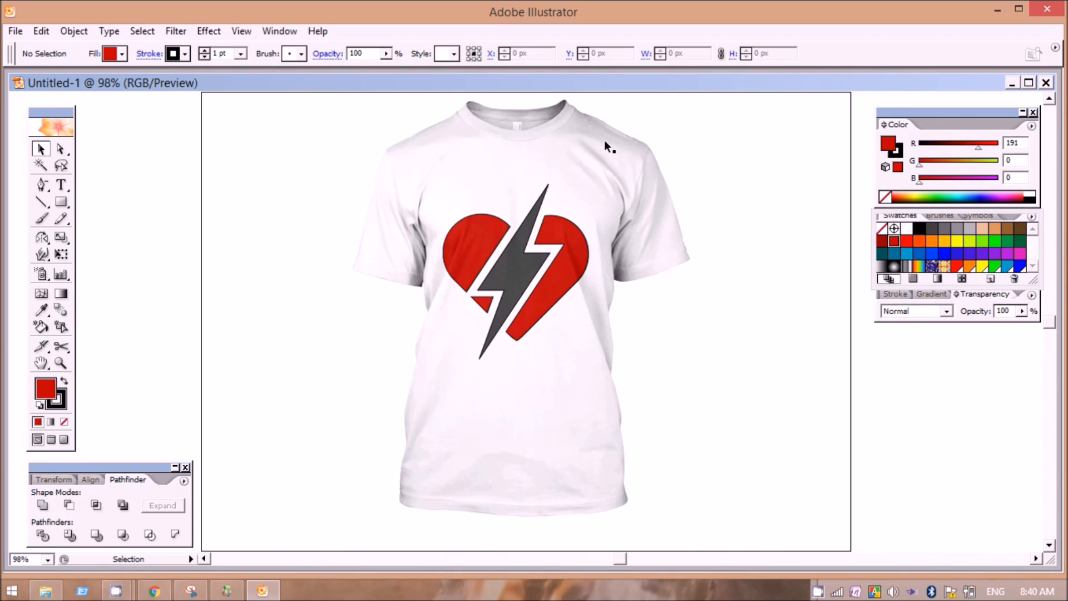
{"action": "left_click_drag", "start_coordinate": [695, 157], "coordinate": [698, 165]}
Step: Draw a rectangle about 438 by 538 px beside the T-shirt and fill it with green (R 0, G 163, B 61)
{"action": "left_click_drag", "start_coordinate": [620, 560], "coordinate": [605, 561]}
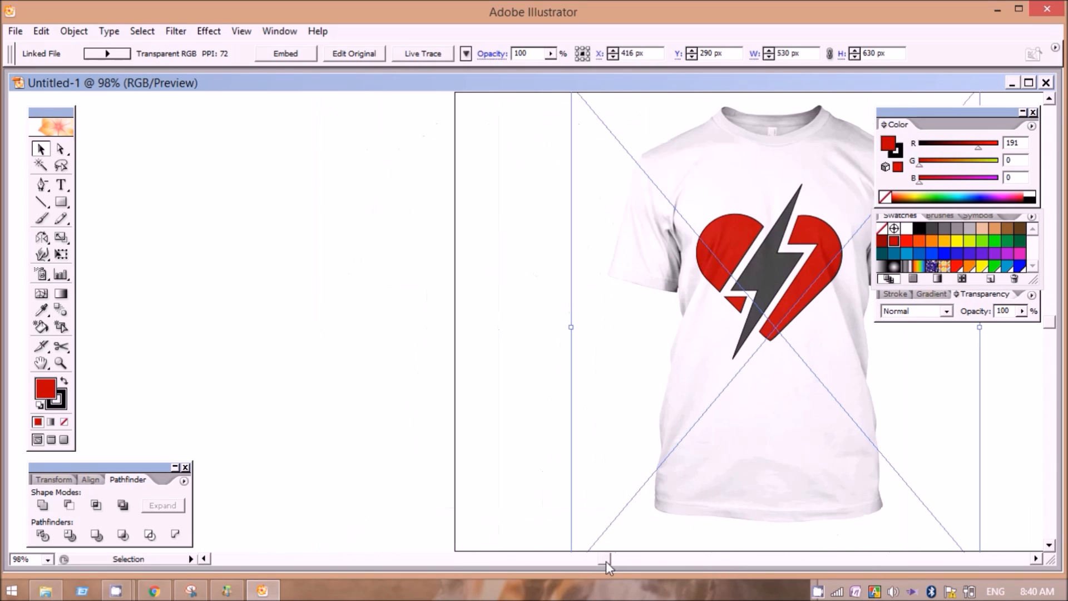
{"action": "left_click", "coordinate": [459, 349]}
{"action": "left_click", "coordinate": [61, 201]}
{"action": "mouse_move", "coordinate": [167, 119]}
{"action": "left_mouse_down"}
{"action": "mouse_move", "coordinate": [429, 465]}
{"action": "mouse_move", "coordinate": [504, 534]}
{"action": "left_mouse_up"}
{"action": "left_click", "coordinate": [1018, 244]}
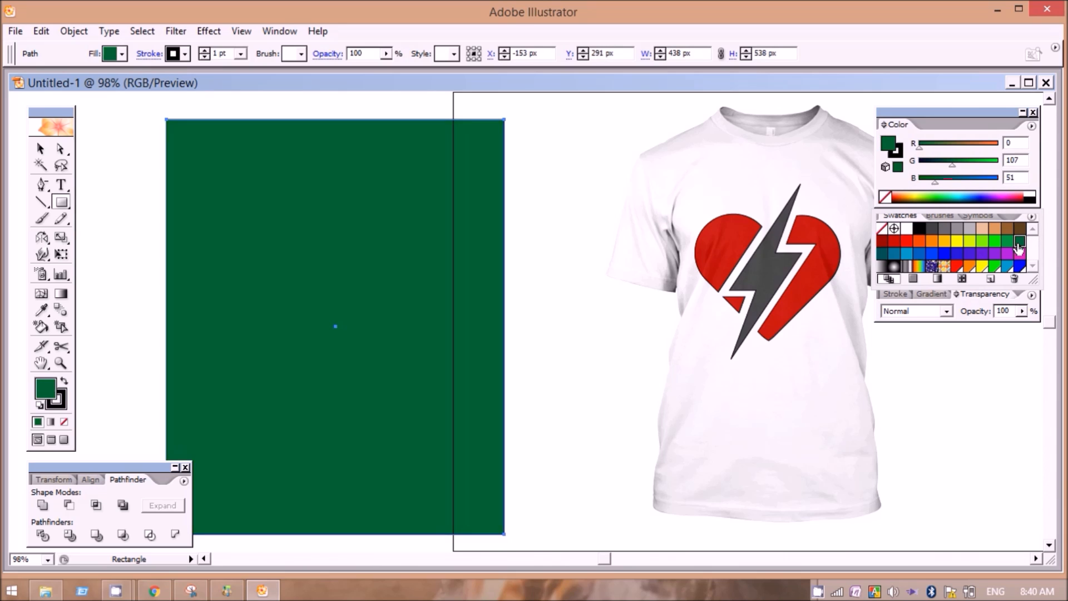
{"action": "left_click", "coordinate": [1006, 241]}
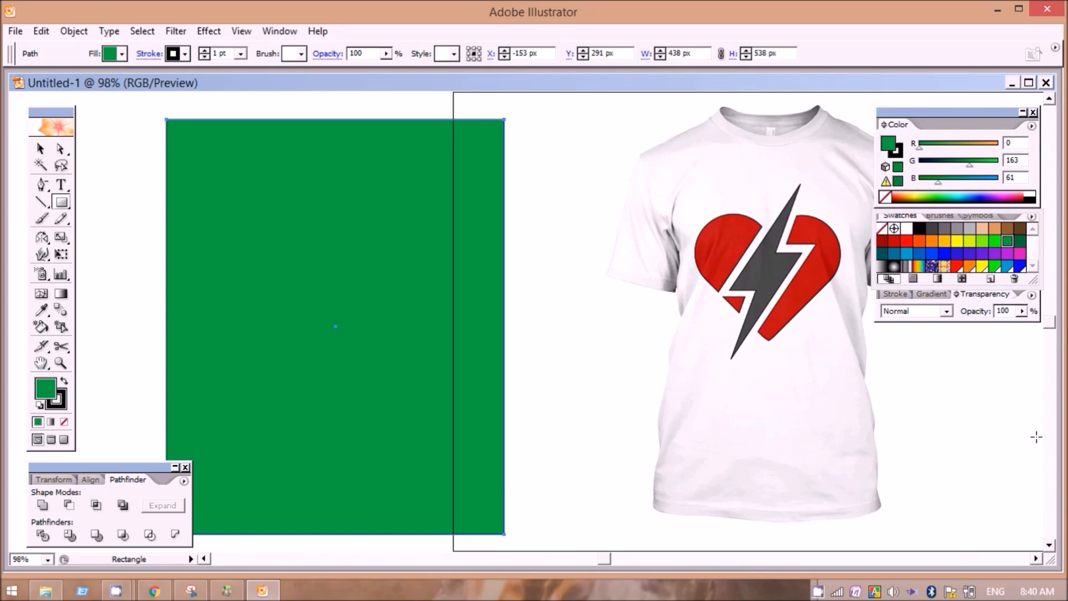
Step: Select the T-shirt image and the heart design together, leaving out the green rectangle
{"action": "scroll", "coordinate": [797, 252], "scroll_direction": "up", "scroll_amount": 4}
{"action": "scroll", "coordinate": [797, 252], "scroll_direction": "down", "scroll_amount": 5}
{"action": "left_click", "coordinate": [40, 149]}
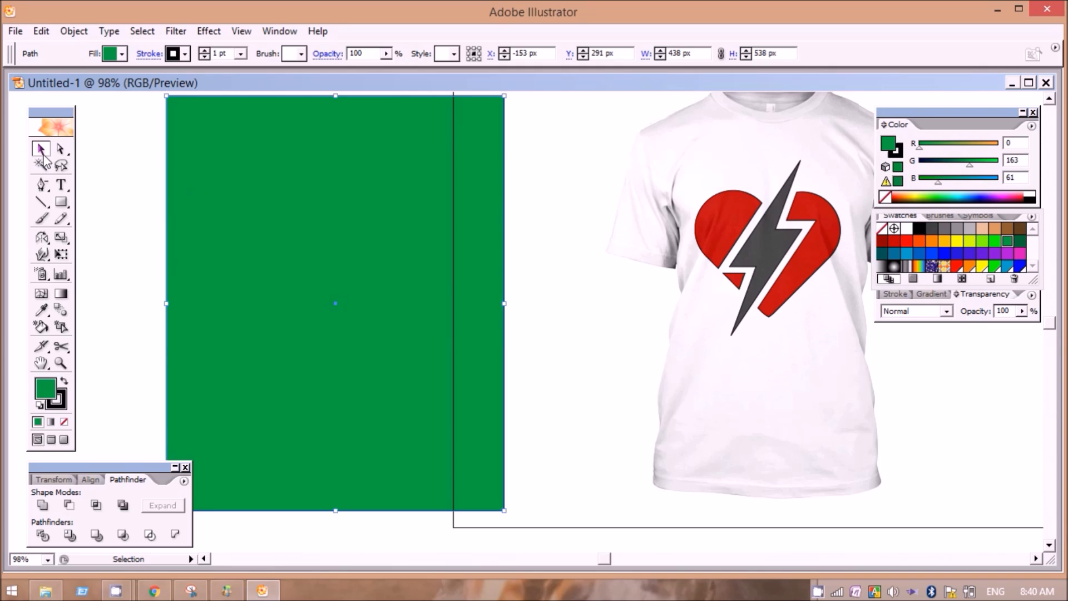
{"action": "left_click", "coordinate": [700, 384]}
{"action": "left_click", "coordinate": [776, 224], "text": "shift"}
{"action": "left_click", "coordinate": [775, 273]}
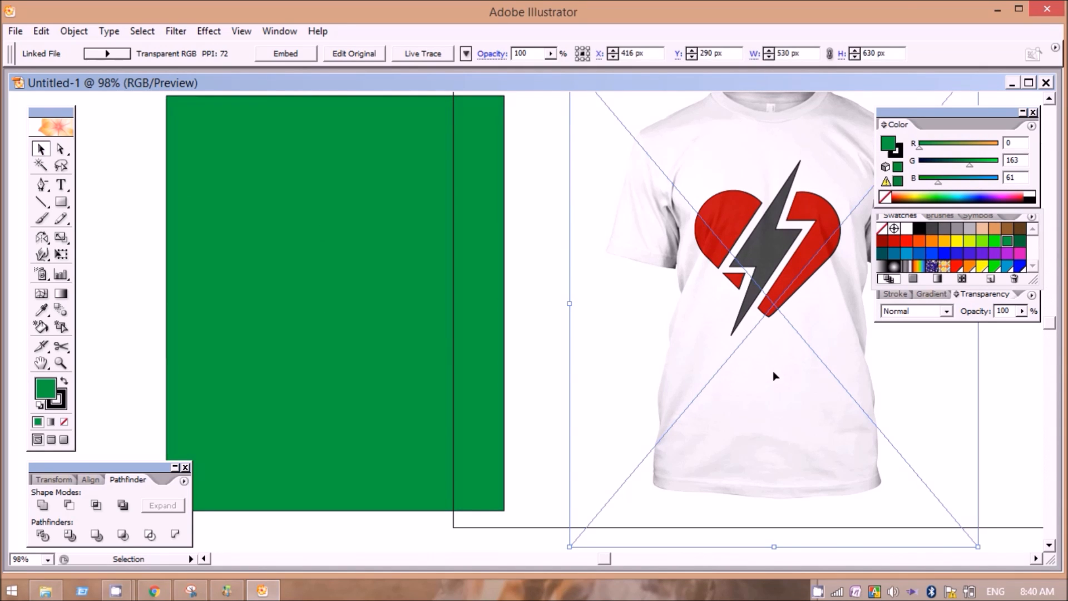
{"action": "left_click_drag", "start_coordinate": [535, 155], "coordinate": [860, 413]}
{"action": "key", "text": "a"}
{"action": "key", "text": "Delete"}
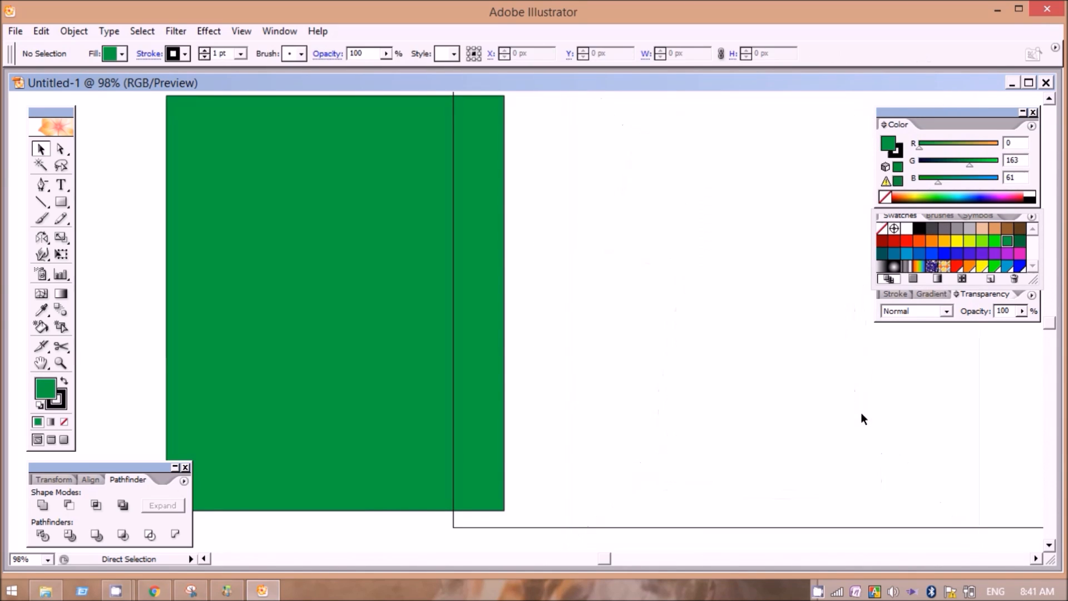
{"action": "key", "text": "ctrl+z"}
Step: Move the selected T-shirt image and heart design together onto the green rectangle
{"action": "left_click_drag", "start_coordinate": [557, 278], "coordinate": [365, 255]}
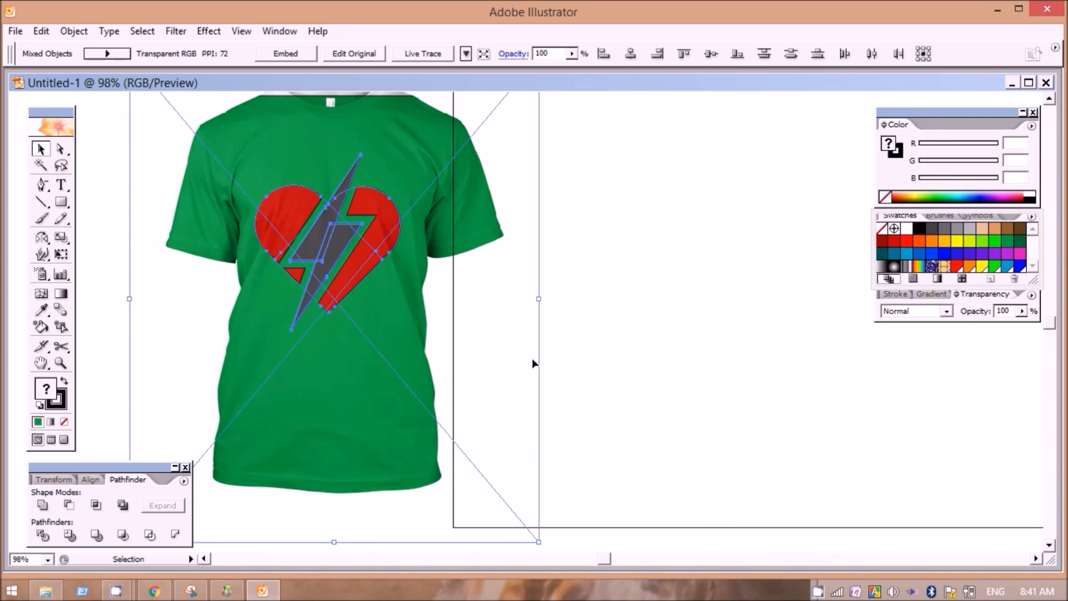
{"action": "left_click", "coordinate": [749, 336]}
{"action": "scroll", "coordinate": [352, 309], "scroll_direction": "up", "scroll_amount": 1}
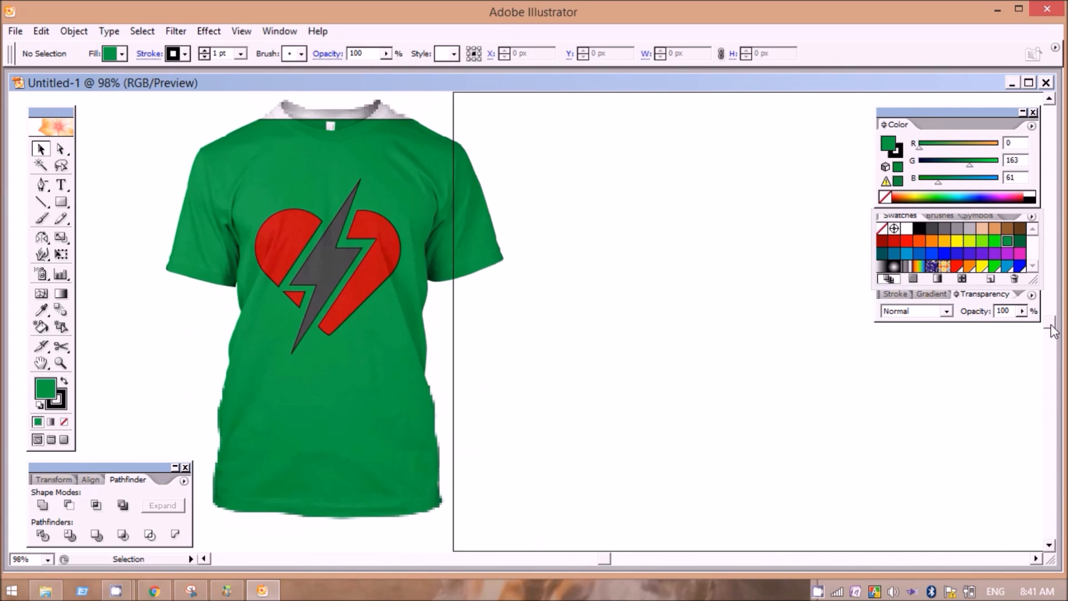
Step: Nudge the T-shirt image down about 20 px and slightly left so its collar lies over the green rectangle
{"action": "left_click", "coordinate": [352, 305]}
{"action": "key", "text": "Down"}
{"action": "key", "text": "Down"}
{"action": "key", "text": "Down"}
{"action": "key", "text": "Down"}
{"action": "key", "text": "Down"}
{"action": "key", "text": "Down"}
{"action": "key", "text": "Down"}
{"action": "key", "text": "Down"}
{"action": "key", "text": "Down"}
{"action": "key", "text": "Down"}
{"action": "key", "text": "Down"}
{"action": "key", "text": "Down"}
{"action": "key", "text": "Down"}
{"action": "key", "text": "Down"}
{"action": "key", "text": "Down"}
{"action": "key", "text": "Down"}
{"action": "key", "text": "Down"}
{"action": "key", "text": "Down"}
{"action": "key", "text": "Down"}
{"action": "key", "text": "Down"}
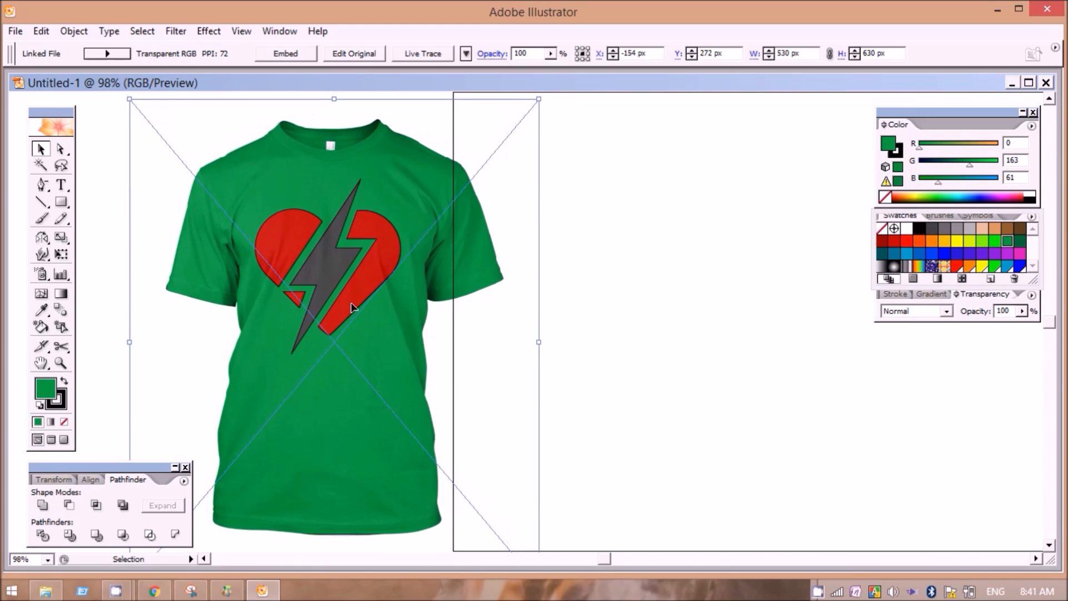
{"action": "key", "text": "Left"}
{"action": "key", "text": "Left"}
{"action": "key", "text": "Left"}
{"action": "key", "text": "Left"}
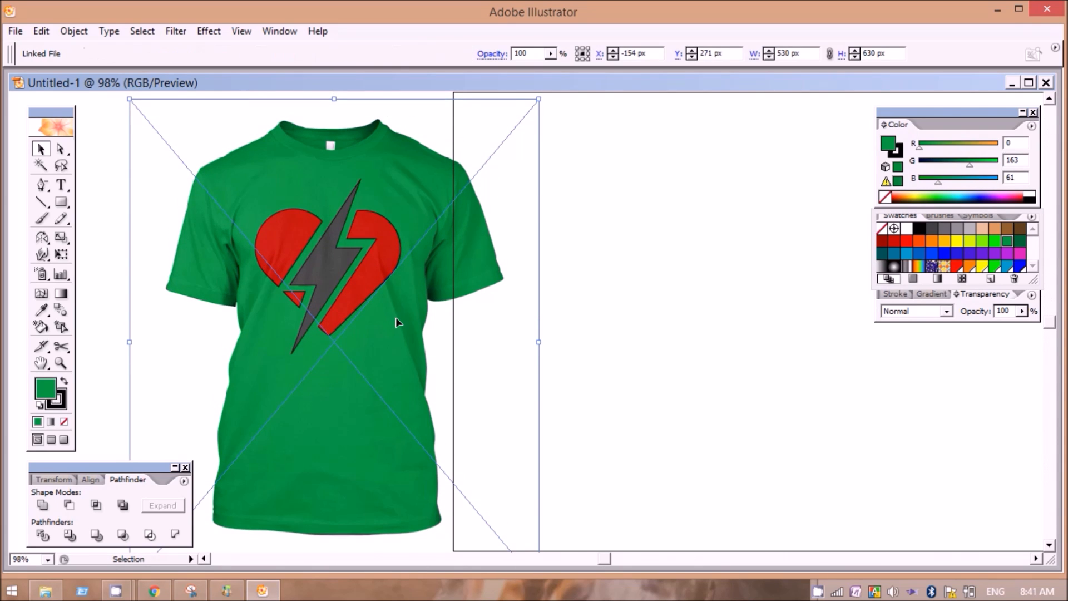
{"action": "left_click", "coordinate": [728, 323]}
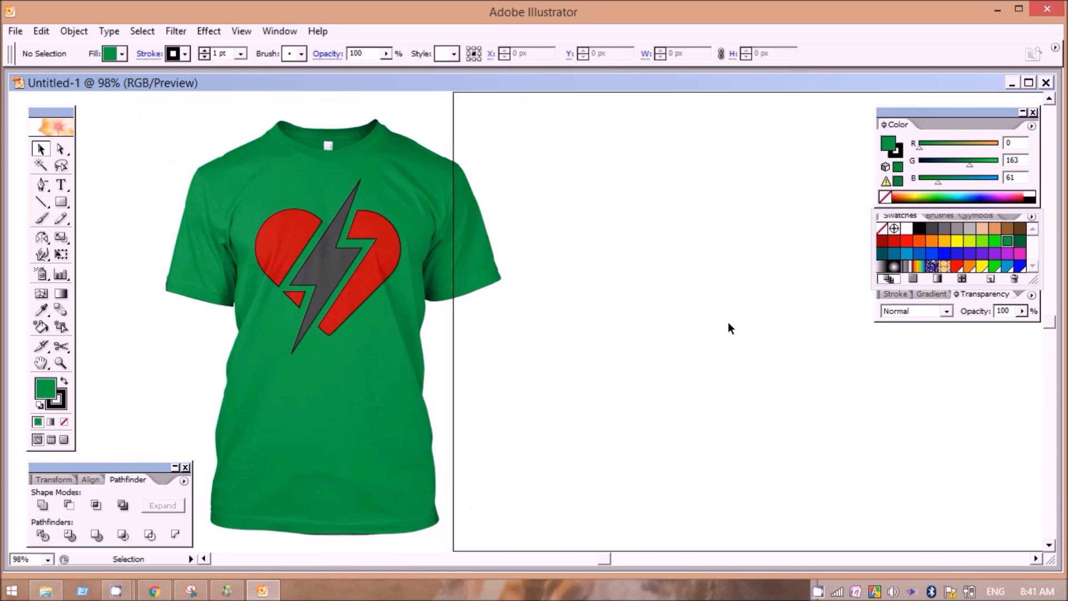
Step: Move the T-shirt image, heart design and green rectangle together onto the artboard
{"action": "left_click_drag", "start_coordinate": [692, 131], "coordinate": [253, 505]}
{"action": "left_click_drag", "start_coordinate": [572, 423], "coordinate": [553, 463]}
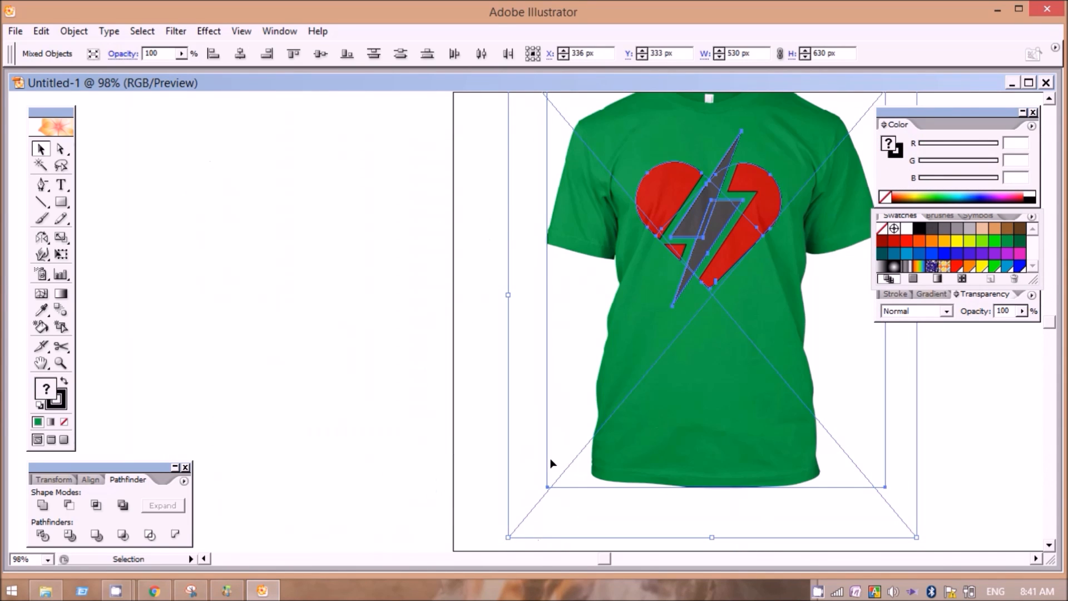
{"action": "left_click", "coordinate": [398, 457]}
Step: Move the T-shirt image aside and enlarge the green rectangle to about 624 by 809 px
{"action": "left_click_drag", "start_coordinate": [622, 412], "coordinate": [689, 369]}
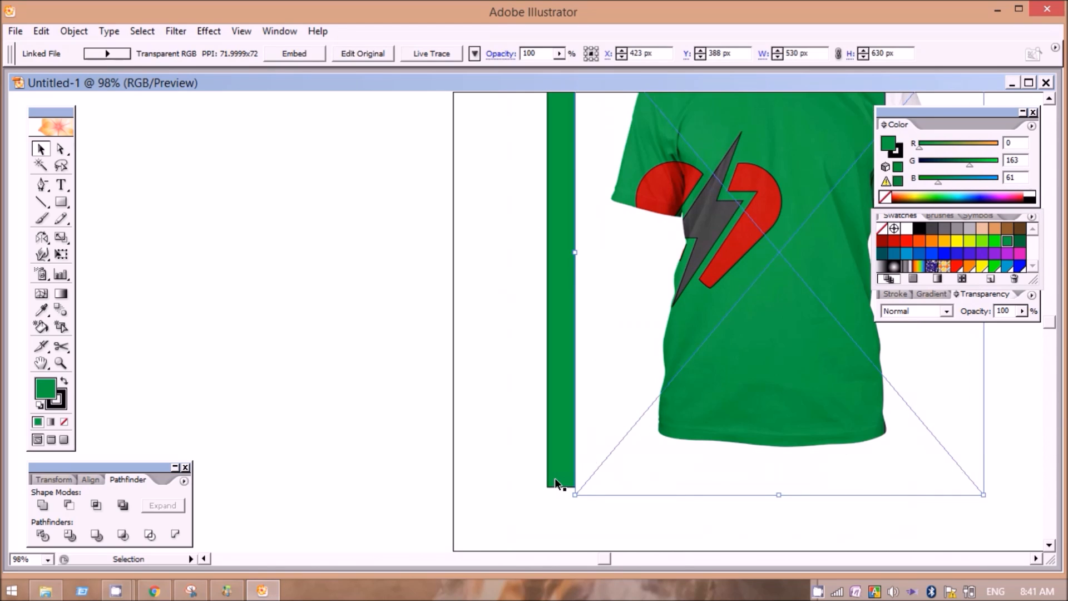
{"action": "left_click", "coordinate": [555, 480]}
{"action": "left_click_drag", "start_coordinate": [548, 487], "coordinate": [403, 542]}
{"action": "left_click_drag", "start_coordinate": [1049, 329], "coordinate": [1049, 315]}
{"action": "left_click_drag", "start_coordinate": [811, 445], "coordinate": [700, 524]}
{"action": "left_click_drag", "start_coordinate": [437, 402], "coordinate": [428, 322]}
Step: Reposition the T-shirt image over the enlarged green rectangle so the heart design sits on its chest
{"action": "left_click", "coordinate": [663, 469]}
{"action": "left_click_drag", "start_coordinate": [663, 472], "coordinate": [654, 401]}
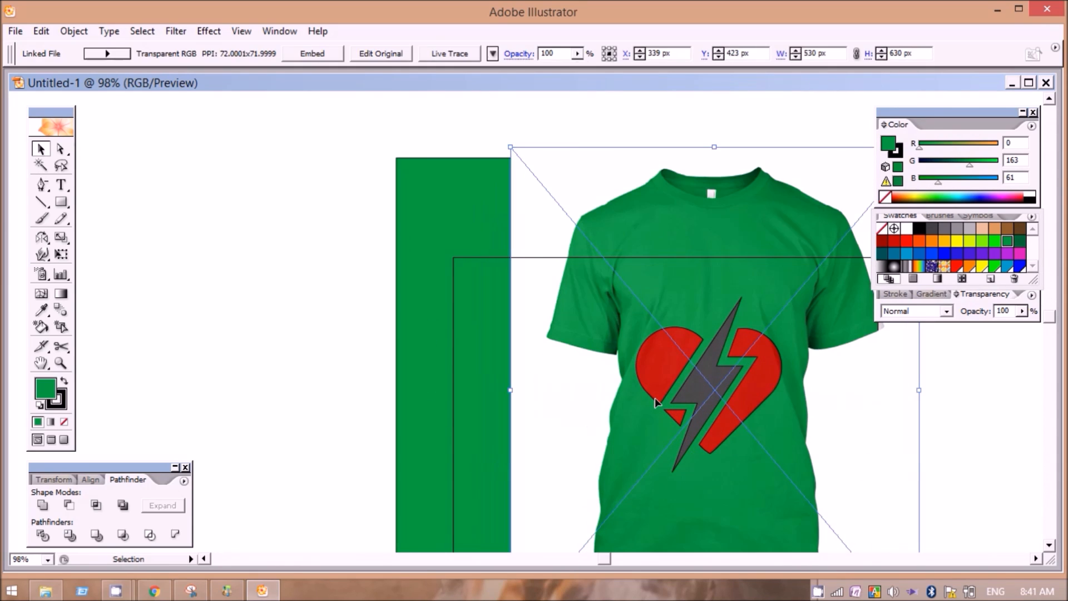
{"action": "key", "text": "Down"}
{"action": "key", "text": "Down"}
{"action": "key", "text": "Down"}
{"action": "key", "text": "Down"}
{"action": "key", "text": "Down"}
{"action": "key", "text": "Down"}
{"action": "key", "text": "Down"}
{"action": "key", "text": "Down"}
{"action": "key", "text": "Down"}
{"action": "key", "text": "Down"}
{"action": "key", "text": "Down"}
{"action": "key", "text": "Down"}
{"action": "key", "text": "Down"}
{"action": "key", "text": "Down"}
{"action": "key", "text": "Down"}
{"action": "key", "text": "Down"}
{"action": "left_click_drag", "start_coordinate": [709, 359], "coordinate": [709, 388]}
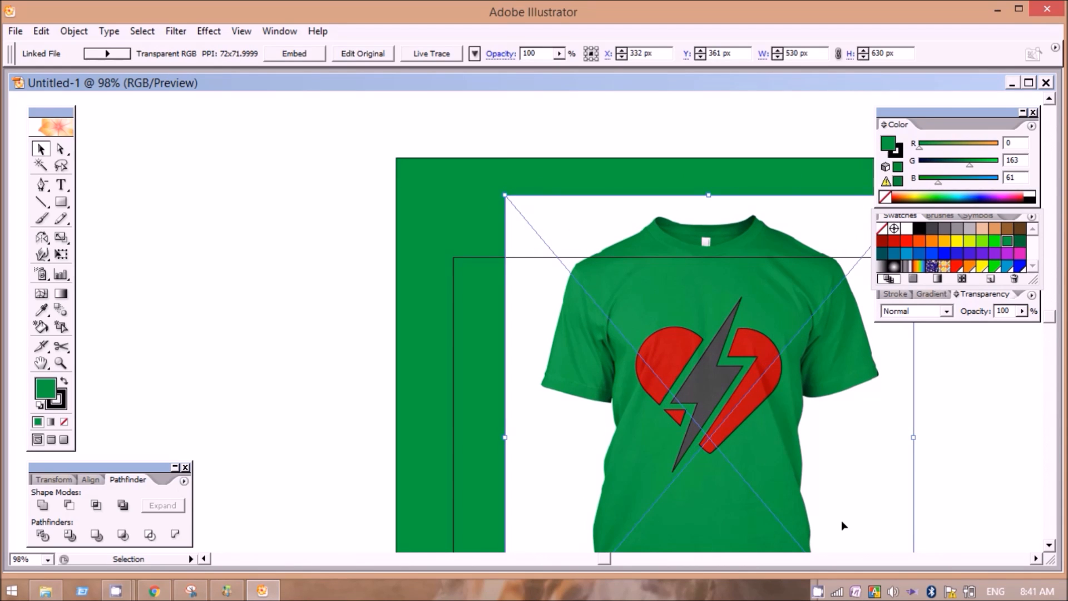
Step: Preview the T-shirt in blue, purple, peach and dark green by recolouring the rectangle behind it, ending on the medium green swatch
{"action": "left_click", "coordinate": [463, 378]}
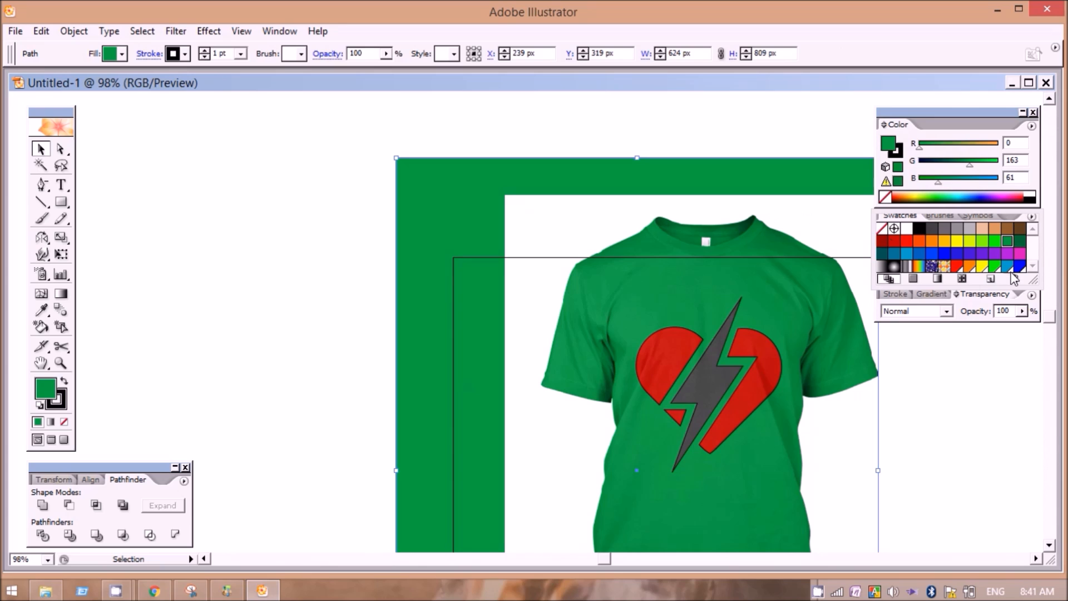
{"action": "left_click", "coordinate": [933, 255]}
{"action": "left_click", "coordinate": [907, 254]}
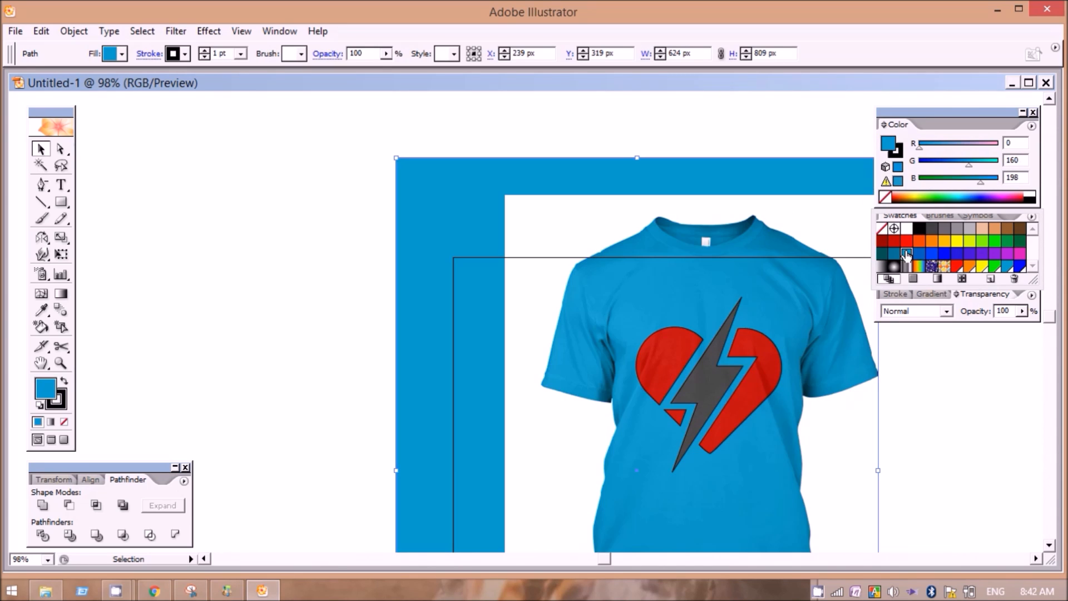
{"action": "left_click", "coordinate": [1007, 255]}
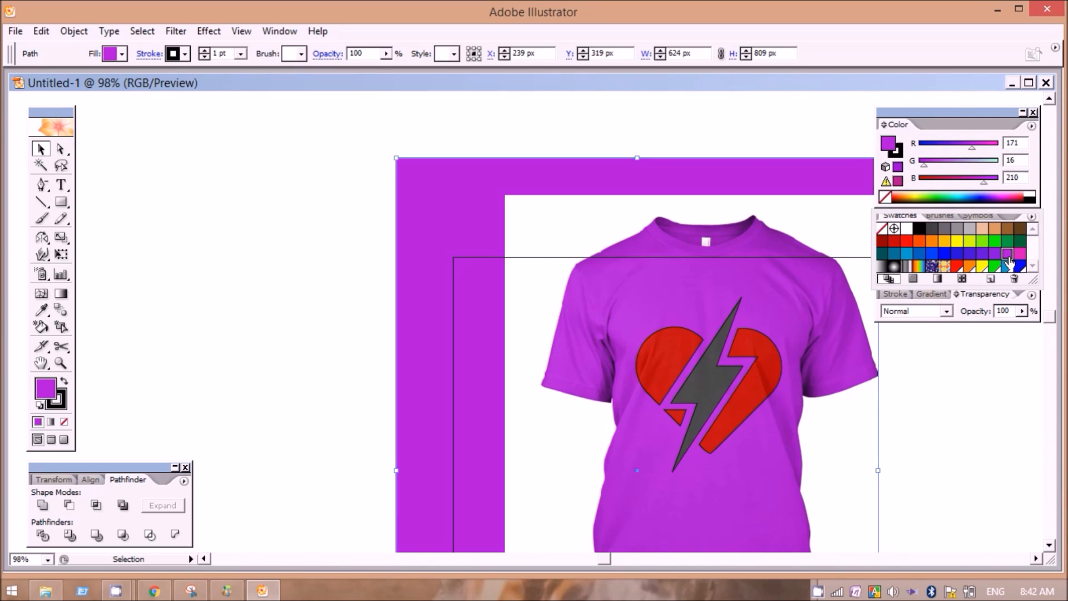
{"action": "left_click", "coordinate": [982, 229]}
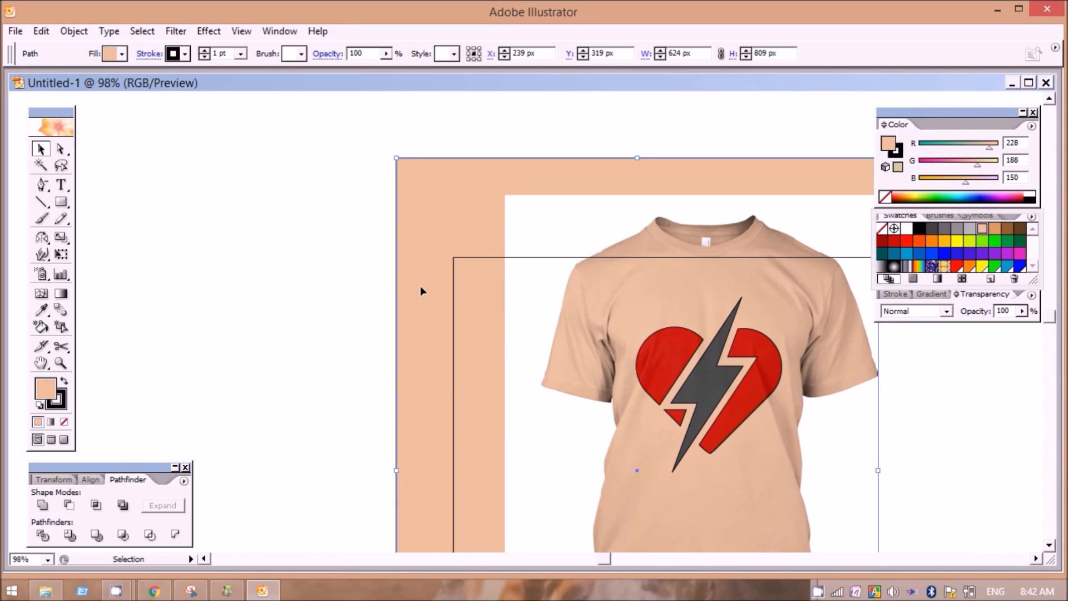
{"action": "left_click", "coordinate": [1020, 242]}
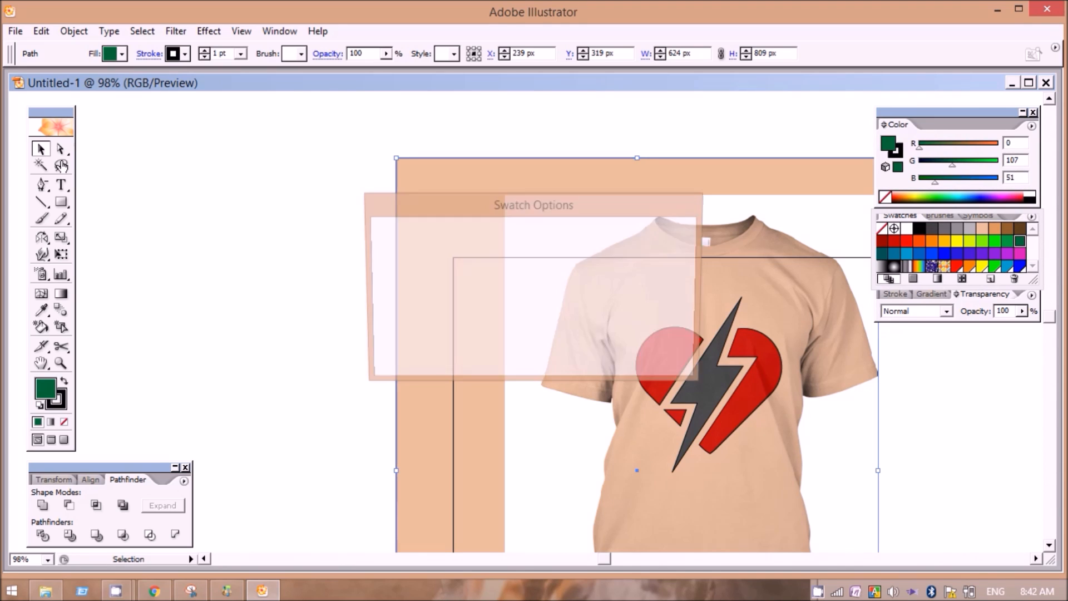
{"action": "left_click", "coordinate": [641, 235]}
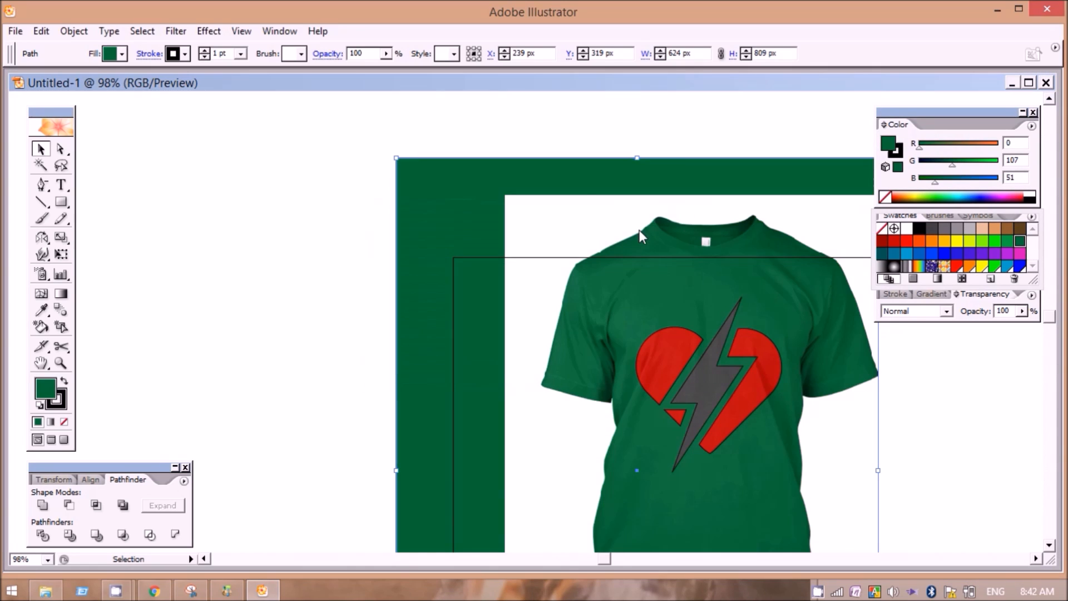
{"action": "left_click", "coordinate": [1007, 243]}
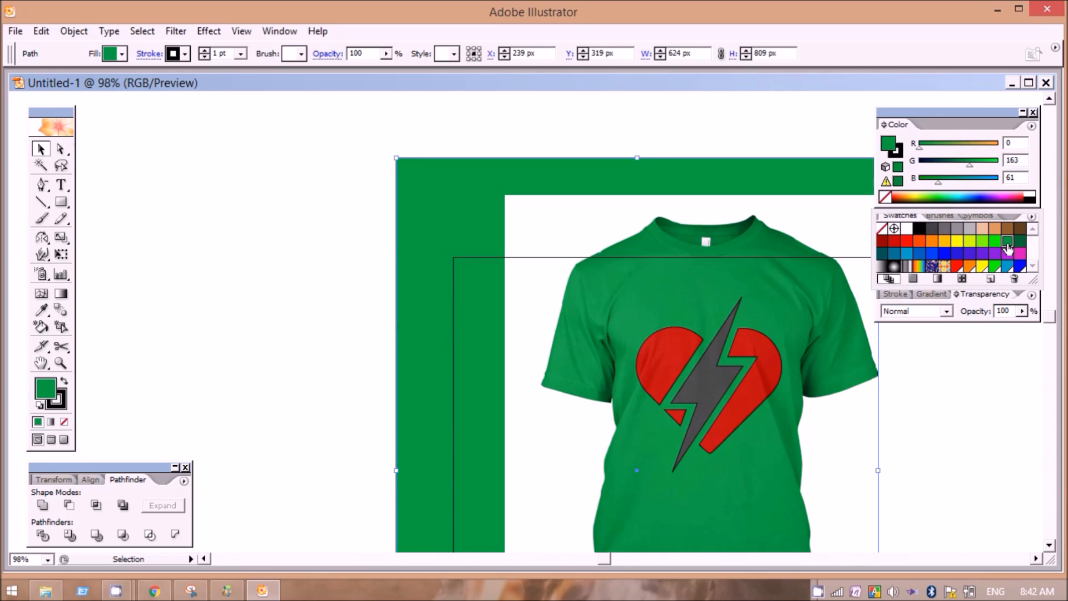
Step: Shrink the green rectangle to about 485 by 762 px so its left and top edges stay behind the T-shirt image
{"action": "left_click", "coordinate": [1049, 546]}
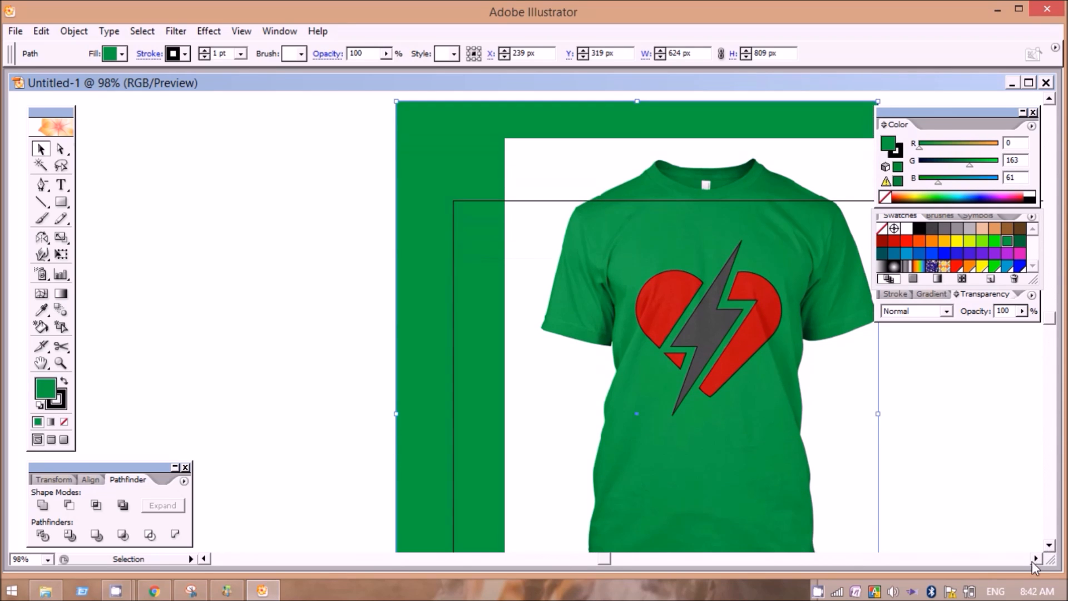
{"action": "left_click", "coordinate": [1035, 559]}
{"action": "left_click", "coordinate": [1049, 546]}
{"action": "left_click", "coordinate": [1036, 559]}
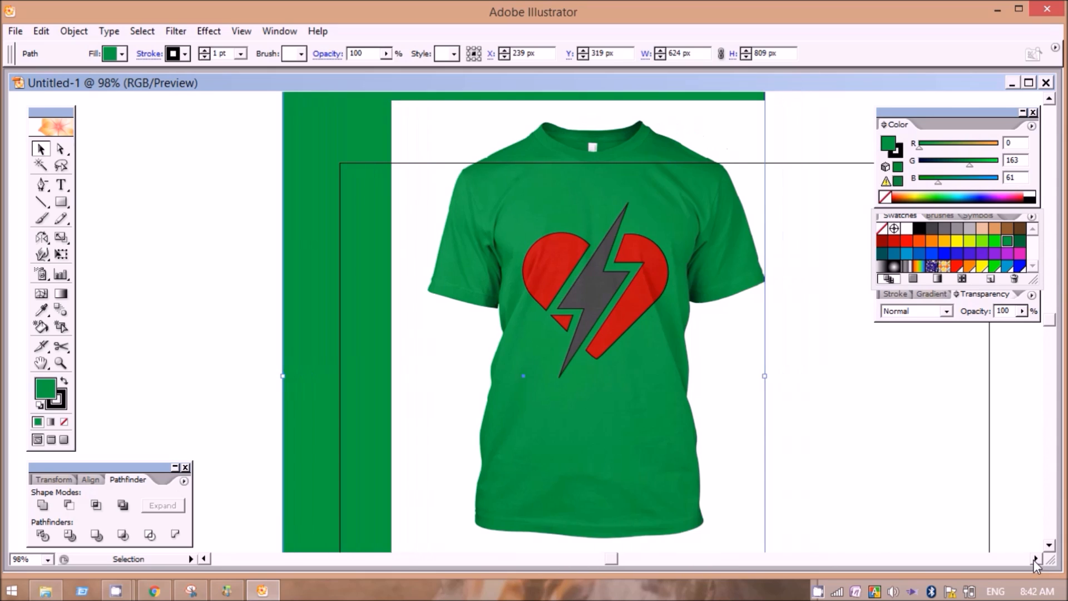
{"action": "left_click_drag", "start_coordinate": [247, 376], "coordinate": [353, 390]}
{"action": "scroll", "coordinate": [537, 222], "scroll_direction": "up", "scroll_amount": 3}
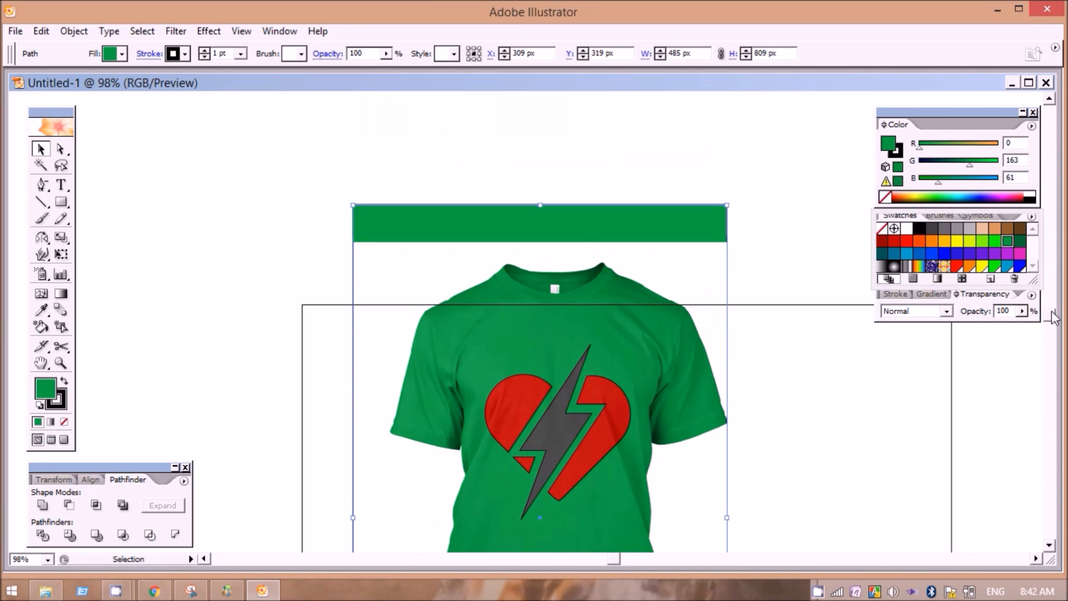
{"action": "left_click_drag", "start_coordinate": [537, 243], "coordinate": [538, 243]}
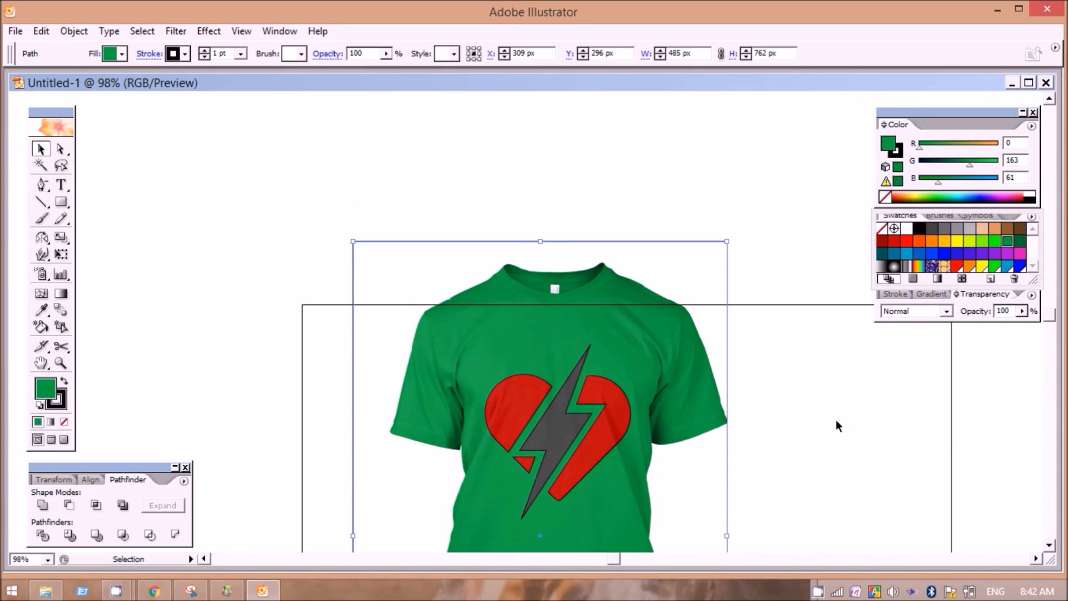
Step: Nudge the T-shirt image 2 px left and 2 px up to cover the green rectangle's edges
{"action": "left_click", "coordinate": [835, 417]}
{"action": "left_click", "coordinate": [371, 328]}
{"action": "key", "text": "Left"}
{"action": "key", "text": "Up"}
{"action": "key", "text": "Up"}
{"action": "key", "text": "Left"}
{"action": "left_click", "coordinate": [855, 470]}
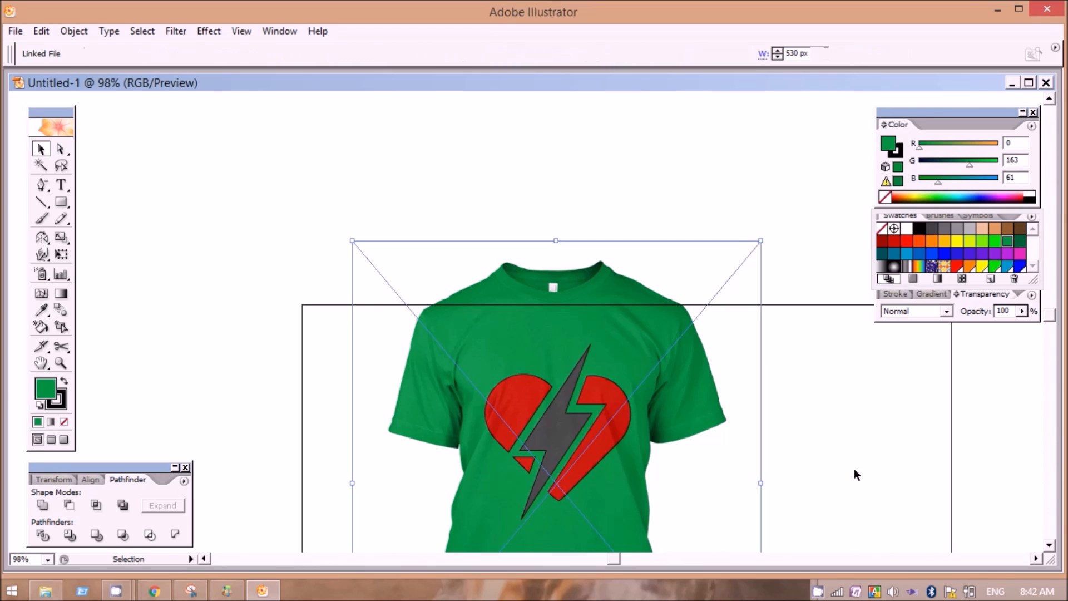
Step: Move the T-shirt image, heart design and green rectangle together so the shirt fits inside the artboard, and clear the selection
{"action": "left_click_drag", "start_coordinate": [219, 174], "coordinate": [624, 478]}
{"action": "left_click", "coordinate": [1050, 545]}
{"action": "left_click_drag", "start_coordinate": [664, 300], "coordinate": [653, 163]}
{"action": "left_click_drag", "start_coordinate": [1046, 329], "coordinate": [1047, 327]}
{"action": "left_click_drag", "start_coordinate": [641, 212], "coordinate": [639, 234]}
{"action": "left_click_drag", "start_coordinate": [1049, 325], "coordinate": [1050, 319]}
{"action": "left_click", "coordinate": [209, 242]}
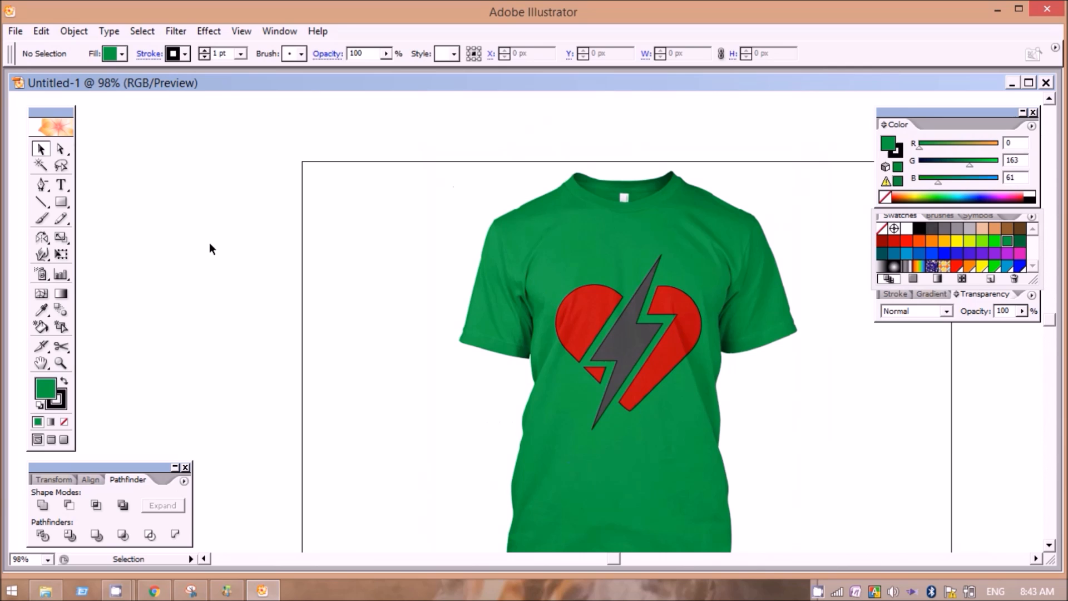
Step: Prepare a PNG-24 export for the web with transparency, clipped to the artboard at 842 by 595 pixels
{"action": "left_click", "coordinate": [15, 30]}
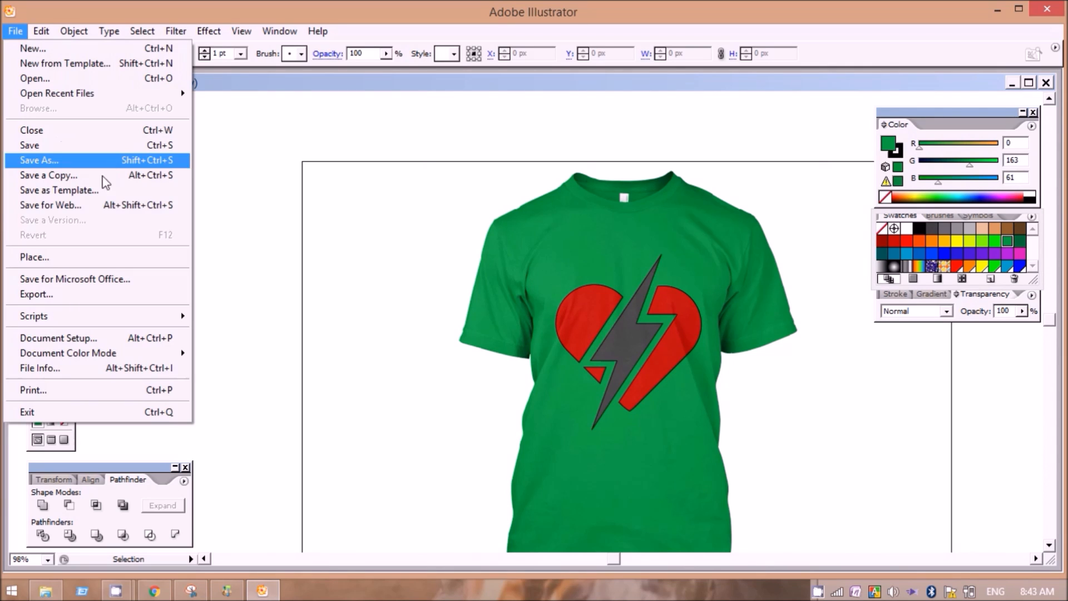
{"action": "left_click", "coordinate": [93, 209]}
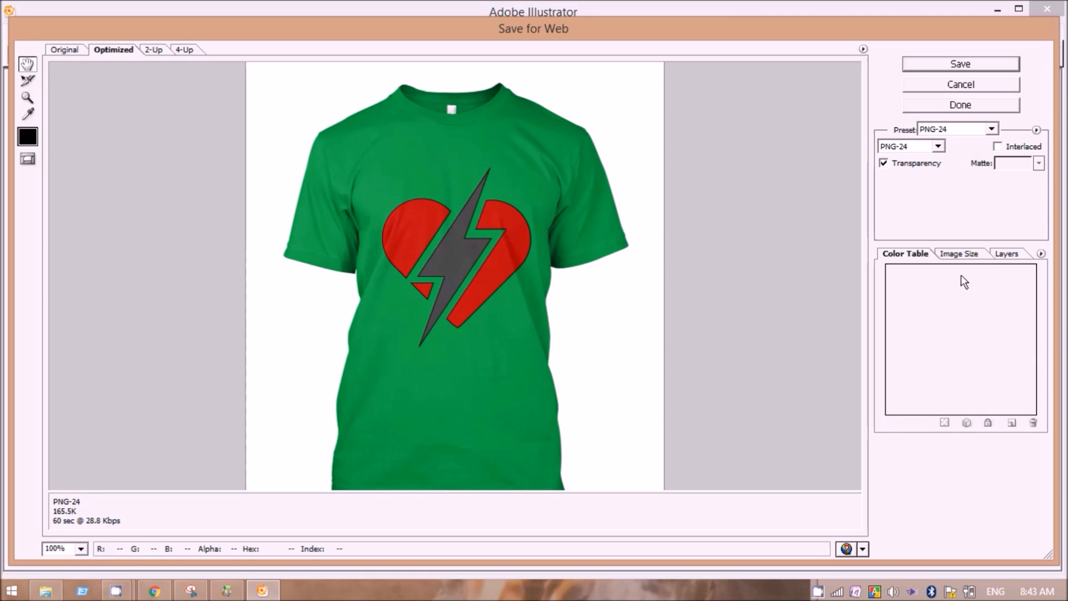
{"action": "mouse_move", "coordinate": [542, 414]}
{"action": "left_mouse_down"}
{"action": "mouse_move", "coordinate": [544, 191]}
{"action": "mouse_move", "coordinate": [541, 412]}
{"action": "left_mouse_up"}
{"action": "left_click", "coordinate": [954, 255]}
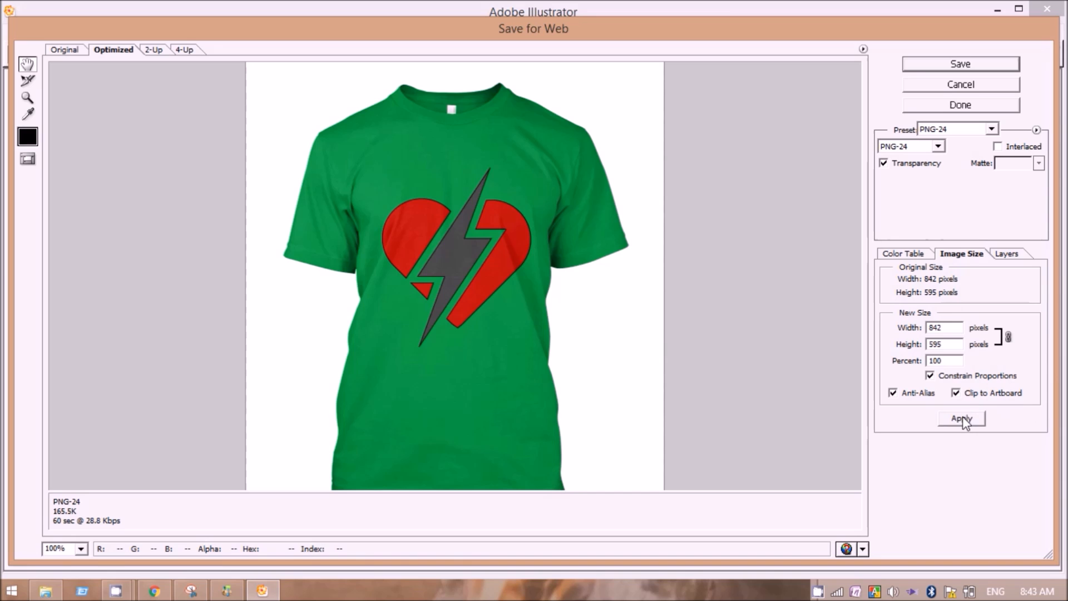
{"action": "left_click", "coordinate": [961, 418]}
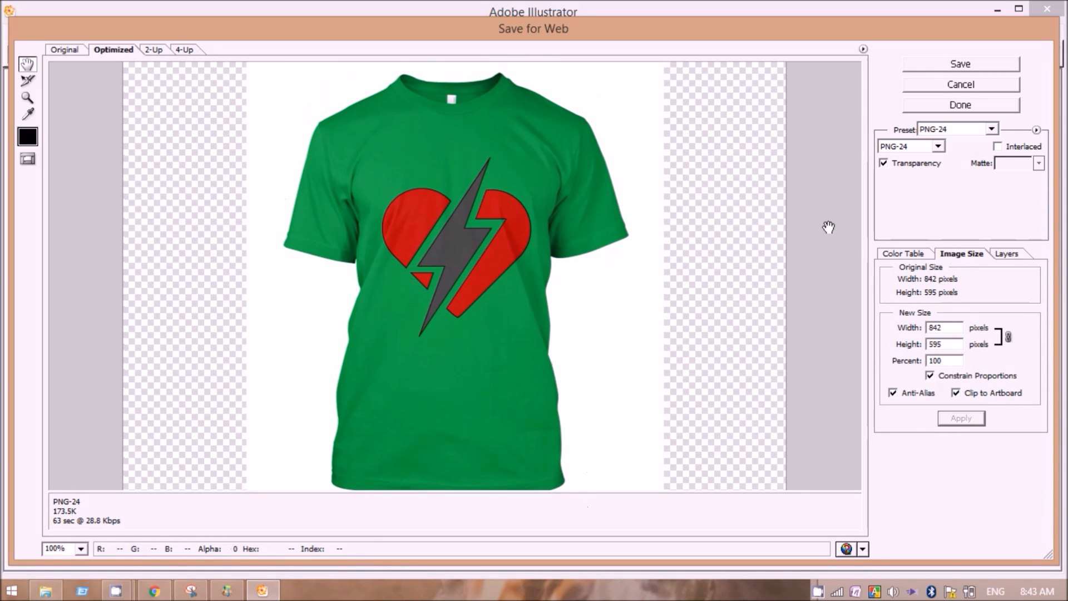
Step: Save the optimized PNG image to the Desktop under the file name 123
{"action": "left_click", "coordinate": [960, 65]}
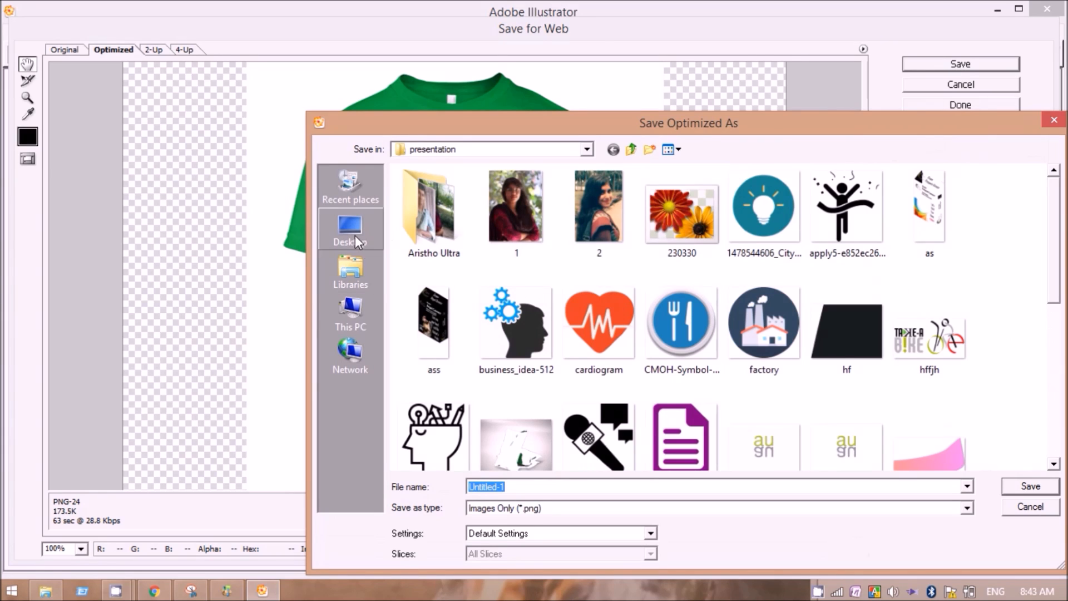
{"action": "left_click", "coordinate": [355, 235]}
{"action": "type", "text": "123"}
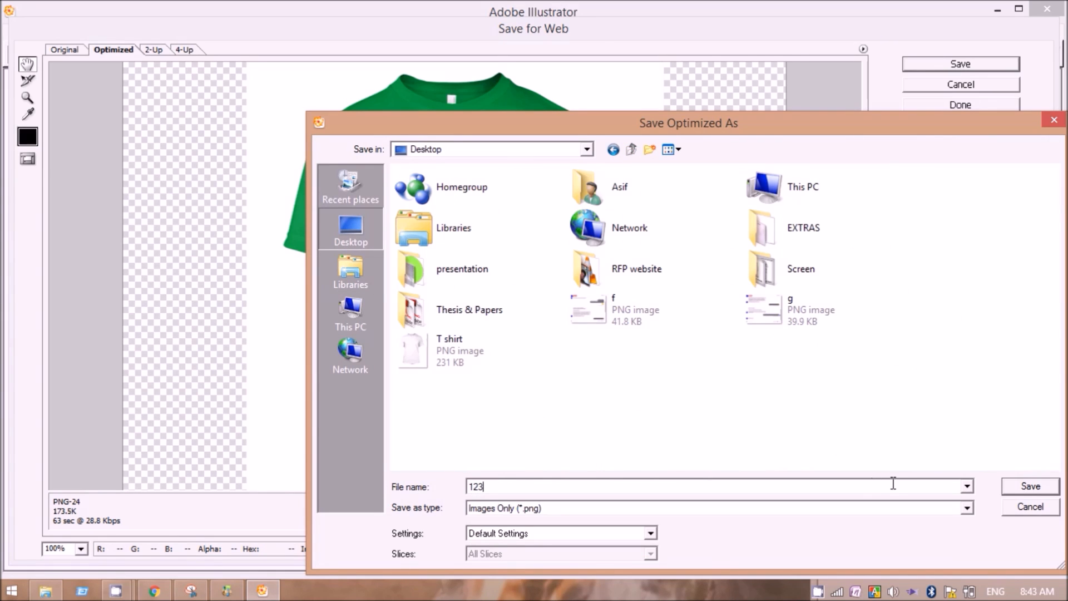
{"action": "left_click", "coordinate": [1031, 486]}
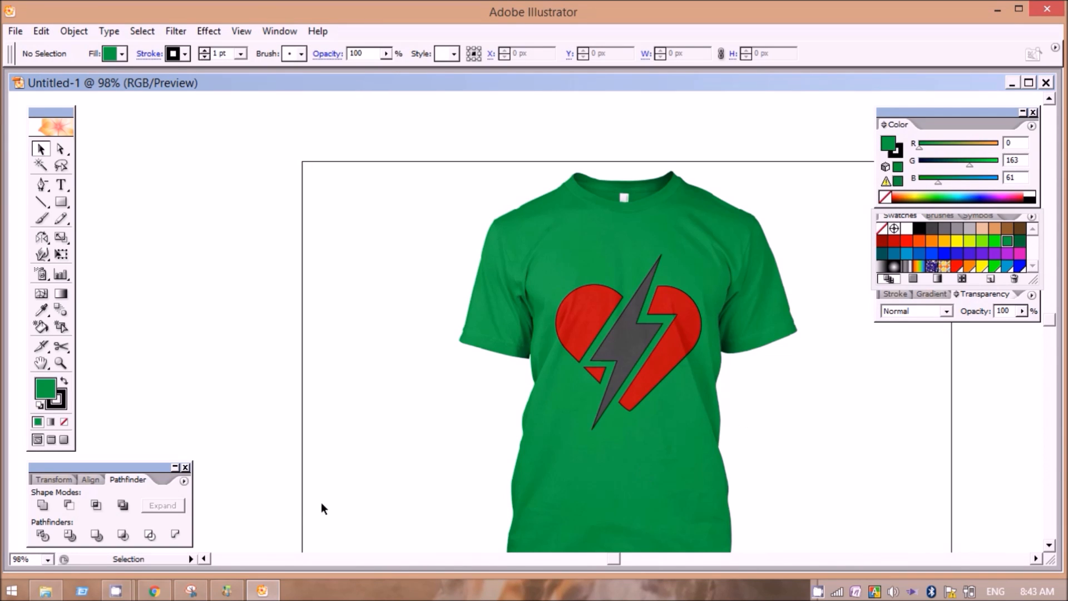
Step: Minimize Illustrator and the Desktop folder window, and open the exported image 123 in Windows Photo Viewer
{"action": "left_click", "coordinate": [990, 8]}
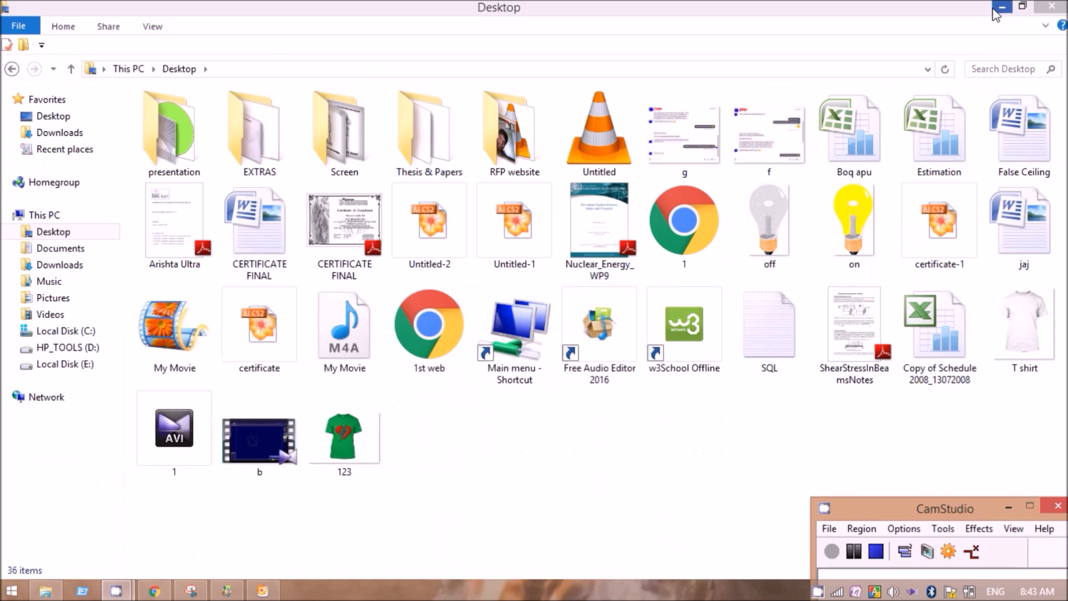
{"action": "left_click", "coordinate": [990, 7]}
{"action": "double_click", "coordinate": [212, 362]}
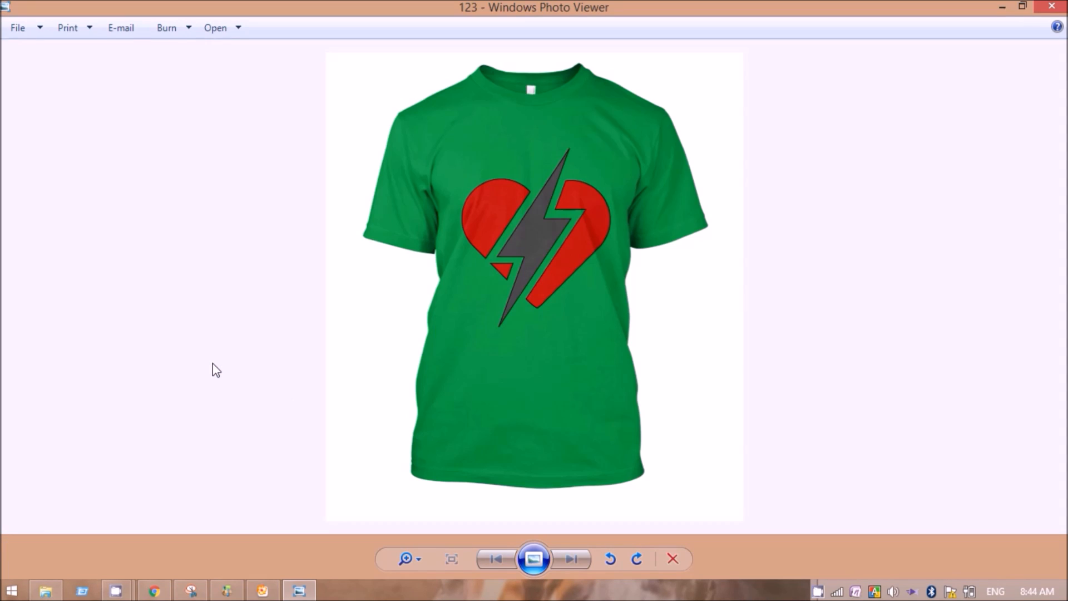